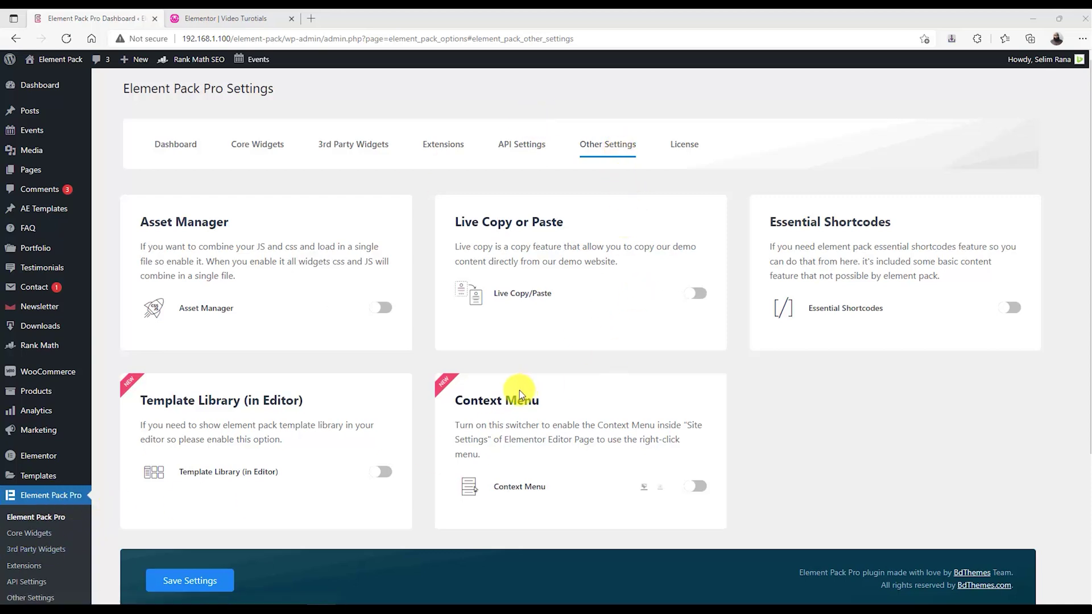
Step: Enable the Context Menu feature in Element Pack Pro's other settings and save the settings
click(699, 488)
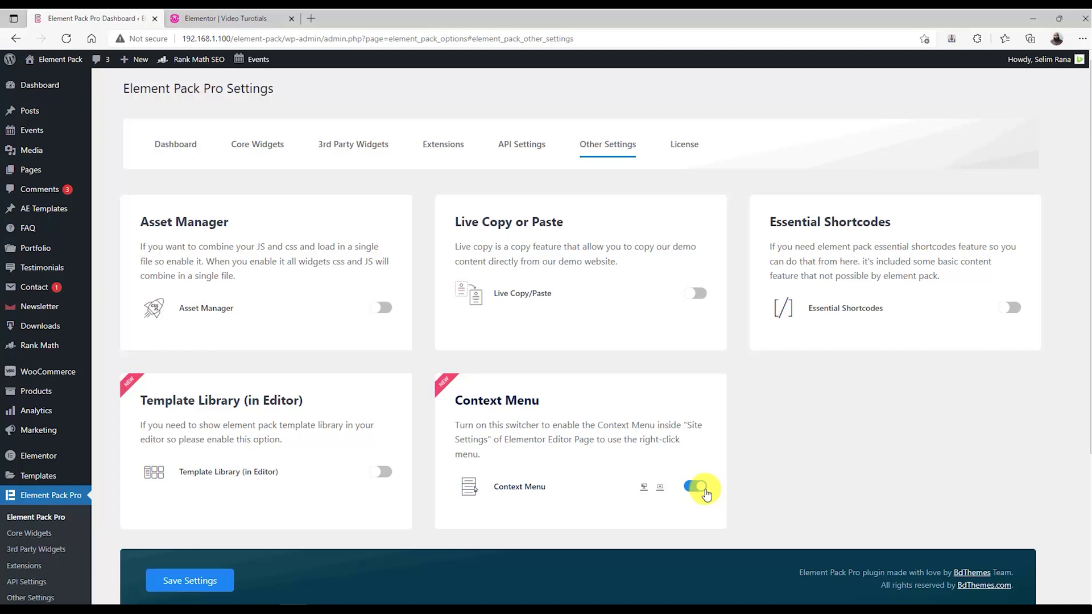
click(200, 582)
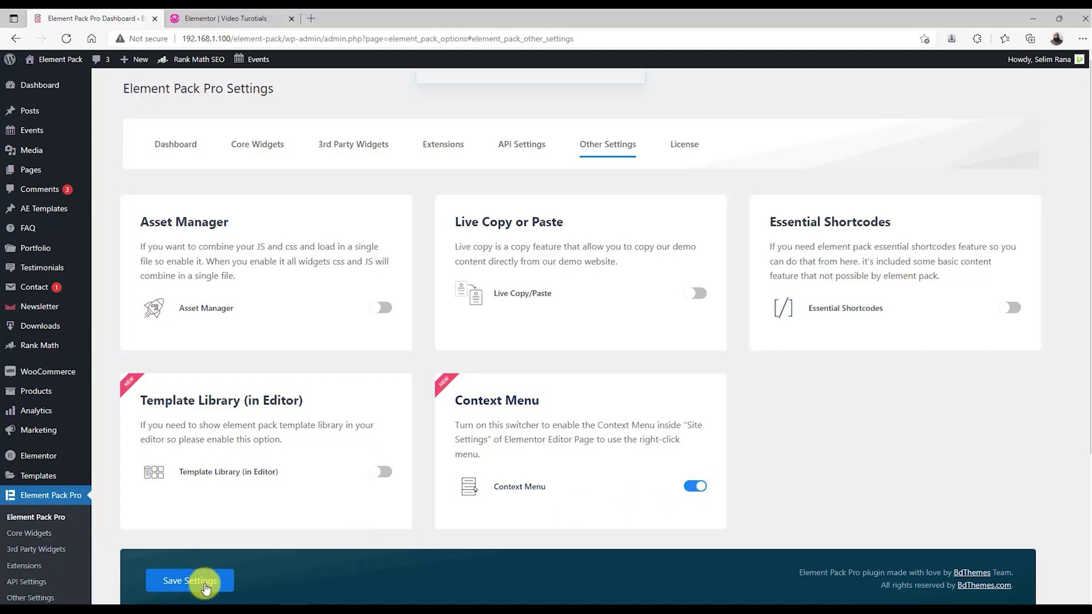
Step: Switch to the Elementor editor and enable the context menu in the Site Settings
click(246, 13)
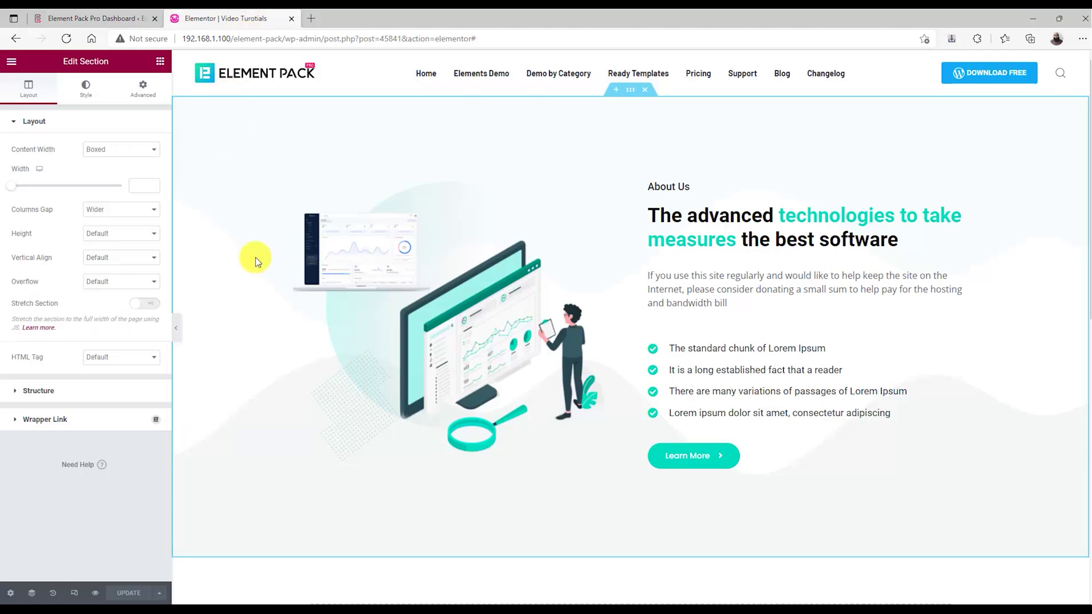
click(13, 63)
click(62, 119)
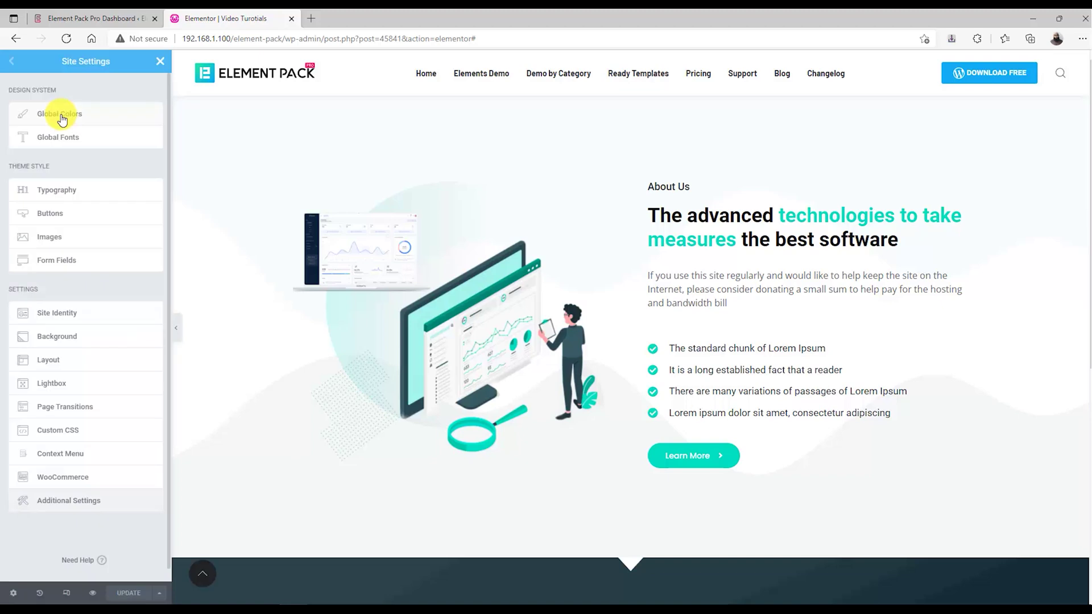
click(80, 455)
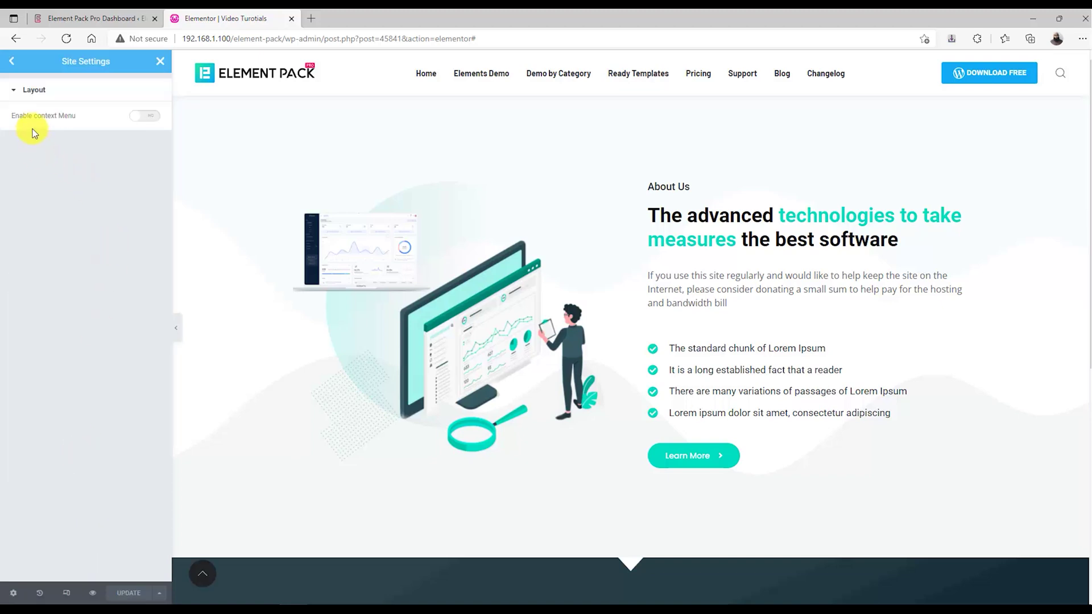
click(150, 118)
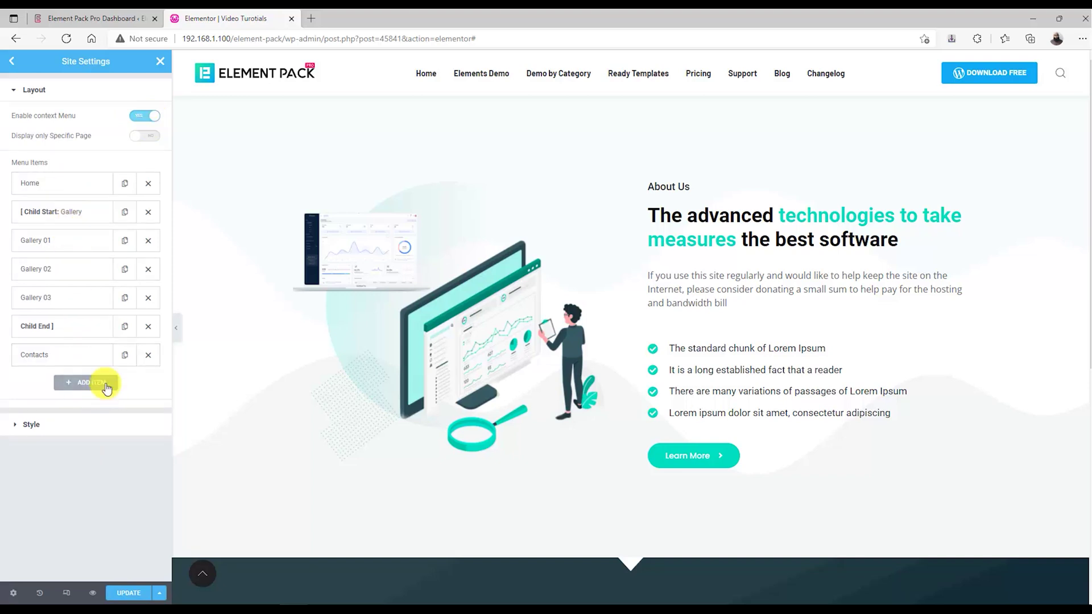
Step: Restrict the context menu to the specific page ID 45841 and update the site settings
click(152, 138)
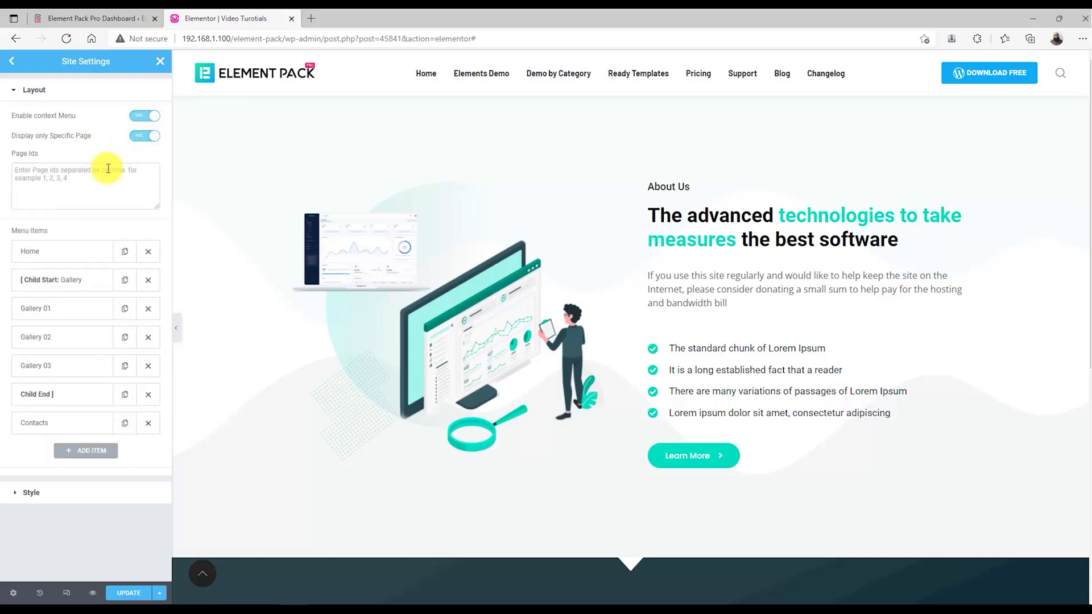
double_click(390, 38)
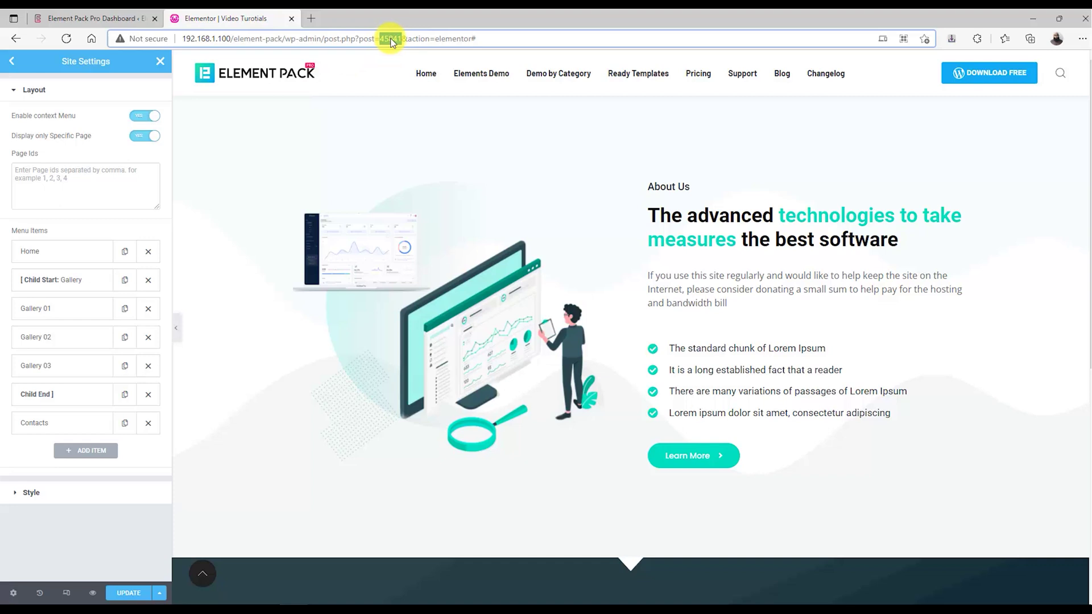
click(86, 170)
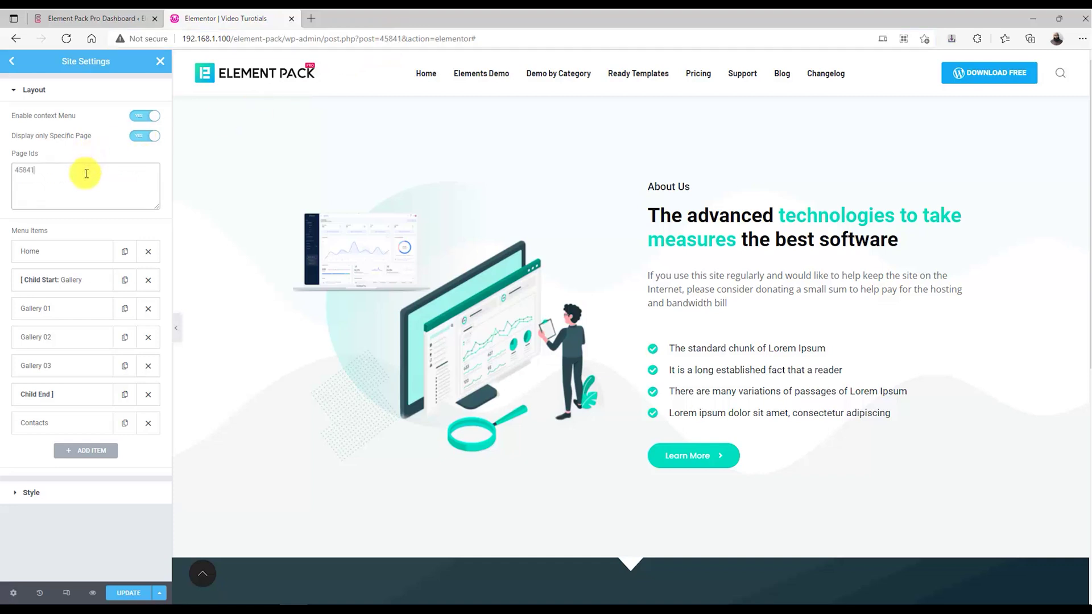
double_click(31, 172)
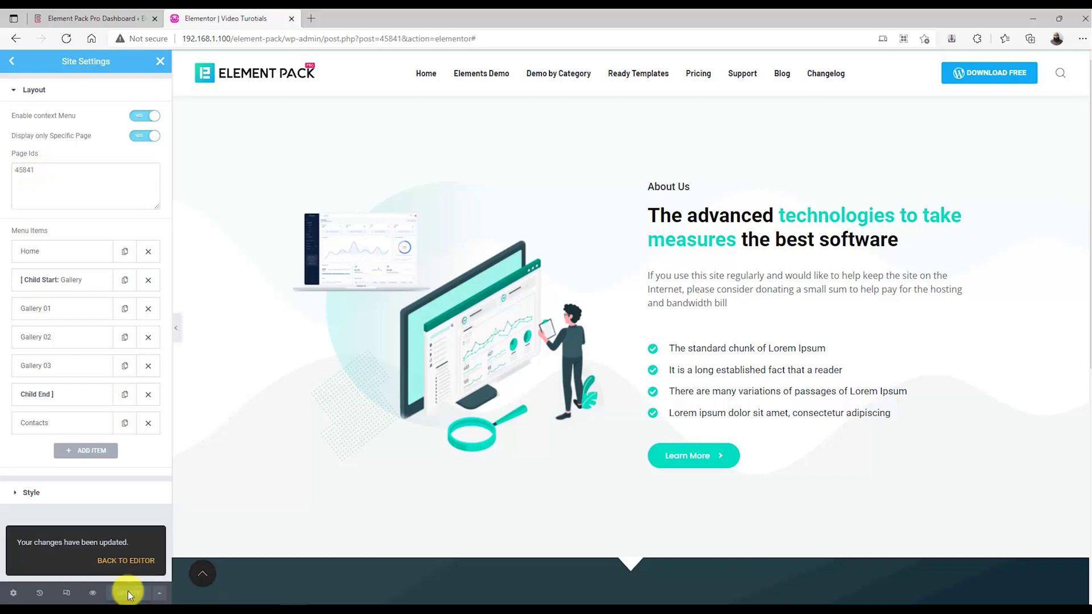
Step: Preview the page and check the custom context menu and its Gallery submenu at different spots
click(93, 593)
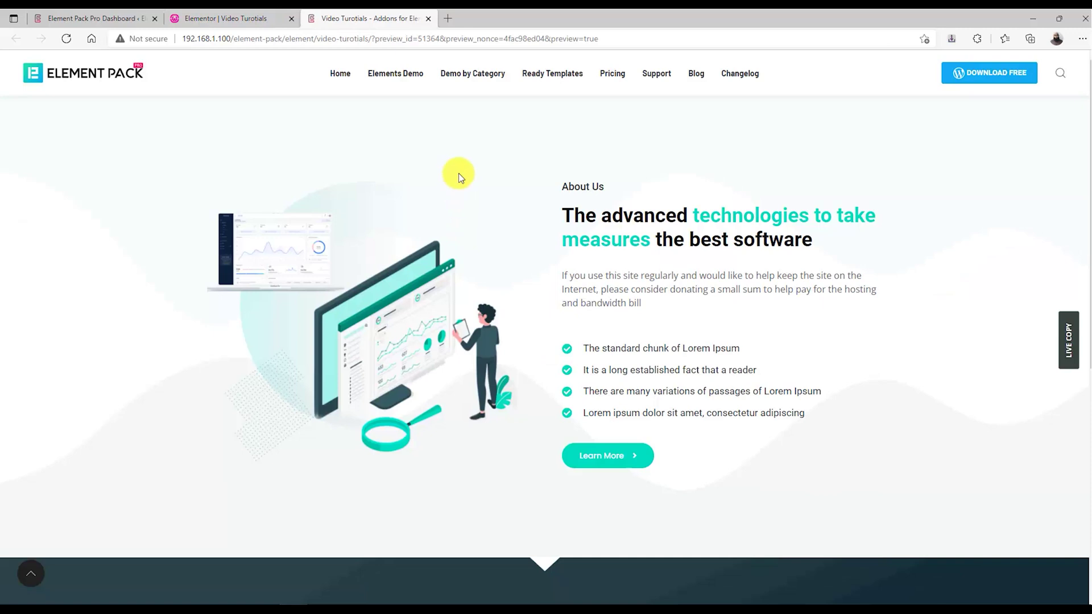
right_click(422, 138)
mouse_move(507, 170)
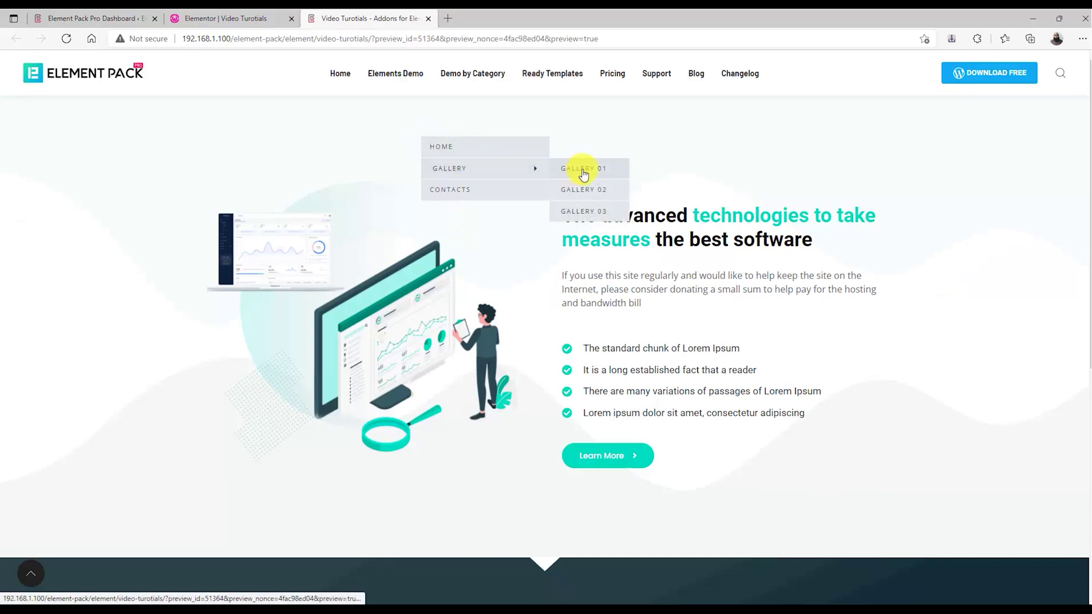
right_click(671, 134)
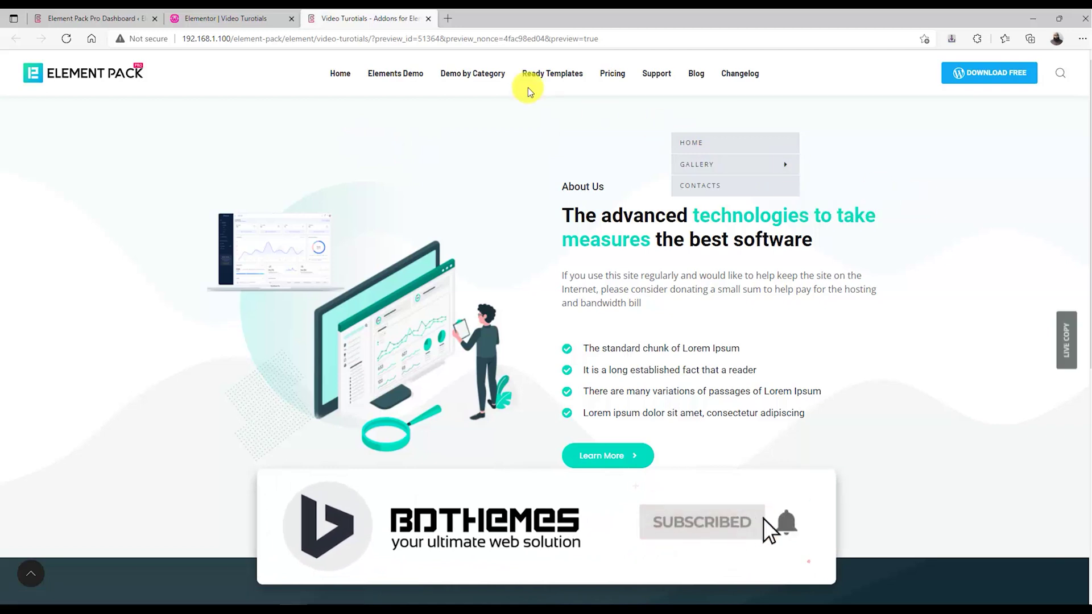
Step: Return to the Elementor editor and look through the context menu's style settings
click(247, 20)
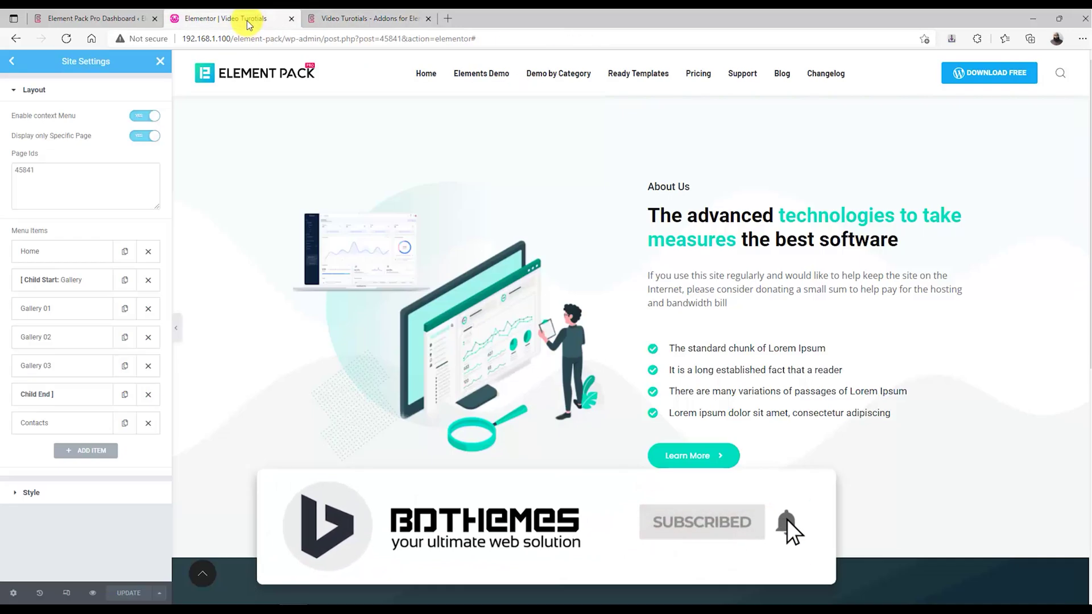
click(68, 499)
scroll(76, 433, down, 3)
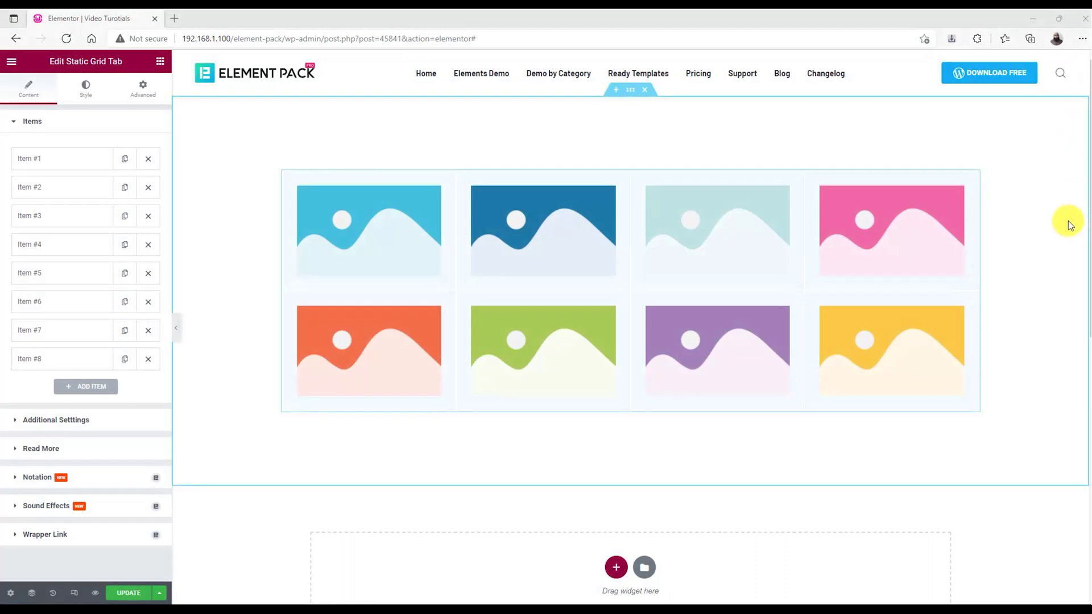
Step: Expand and close the first two items of the Static Grid Tab widget to examine their details
click(401, 241)
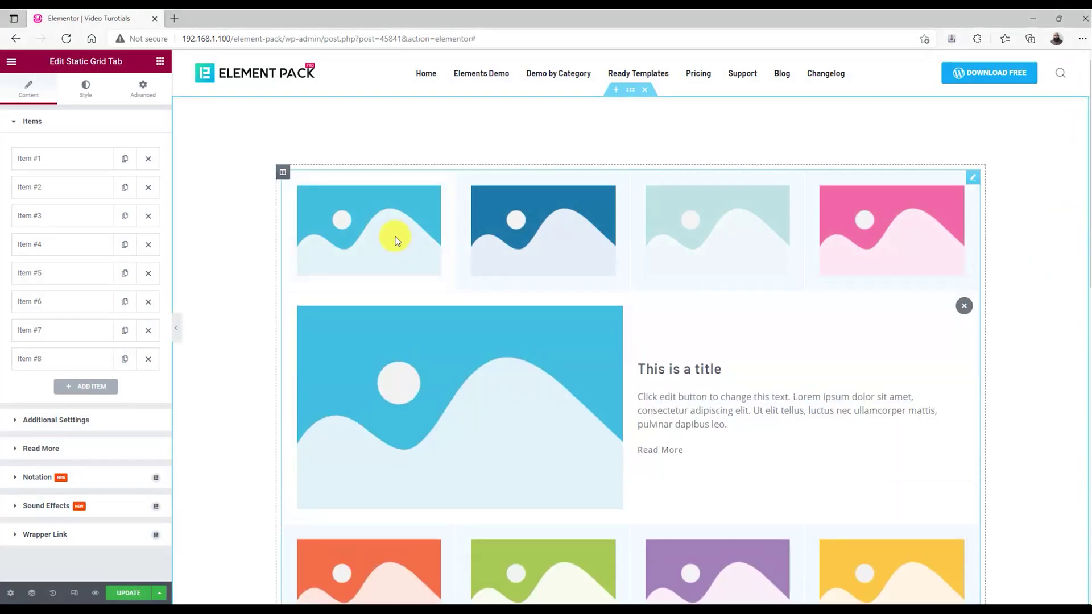
click(965, 310)
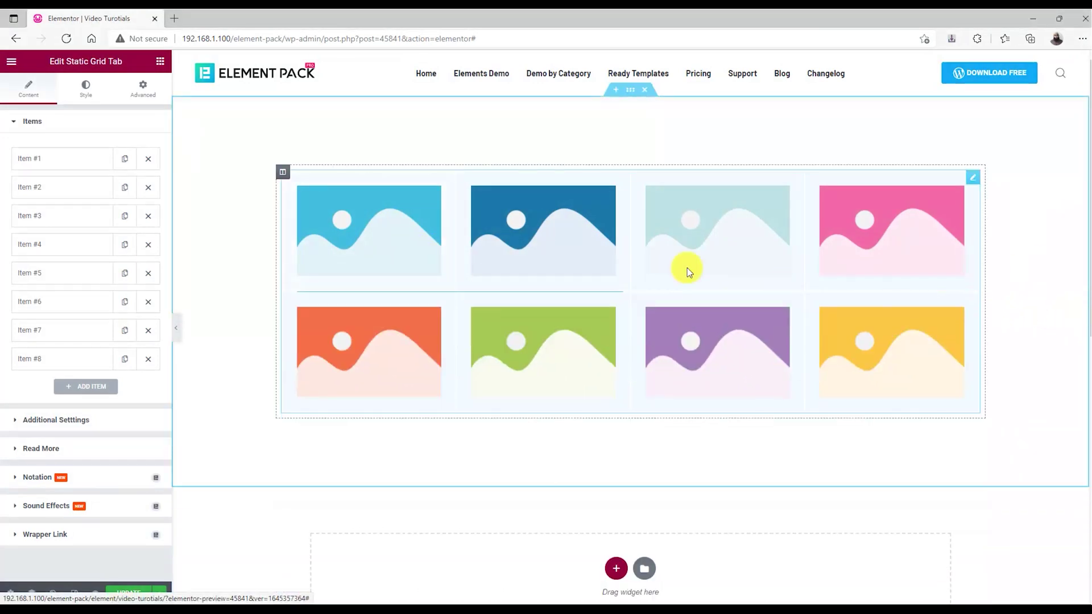
click(555, 237)
click(966, 308)
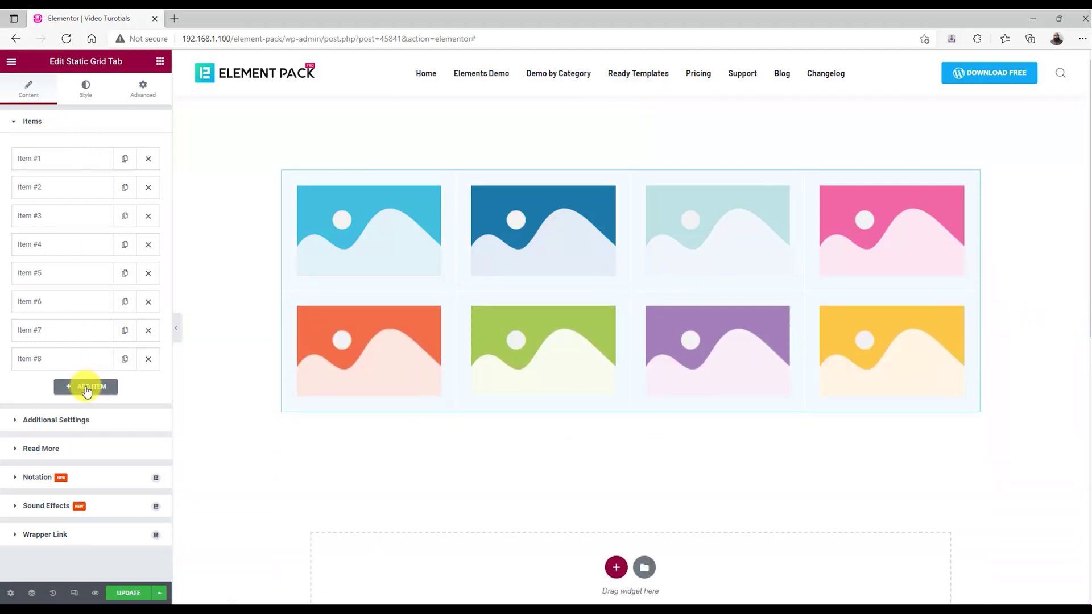
Step: Give Static Grid Tab Item #1 the library image of the girl reading on books and the title "3d Female Character"
click(76, 165)
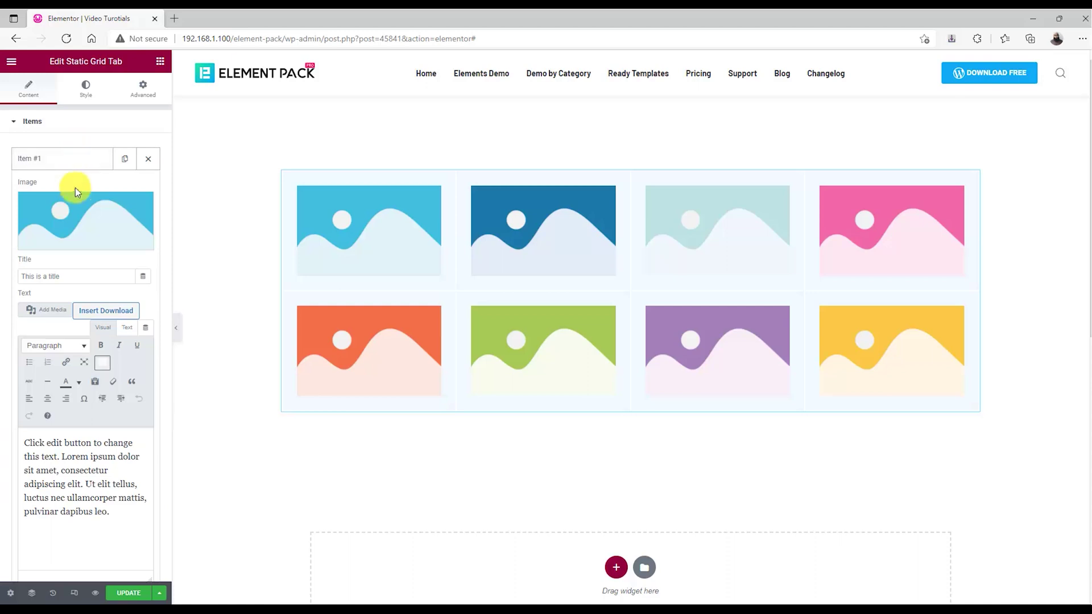
click(76, 190)
scroll(626, 398, down, 10)
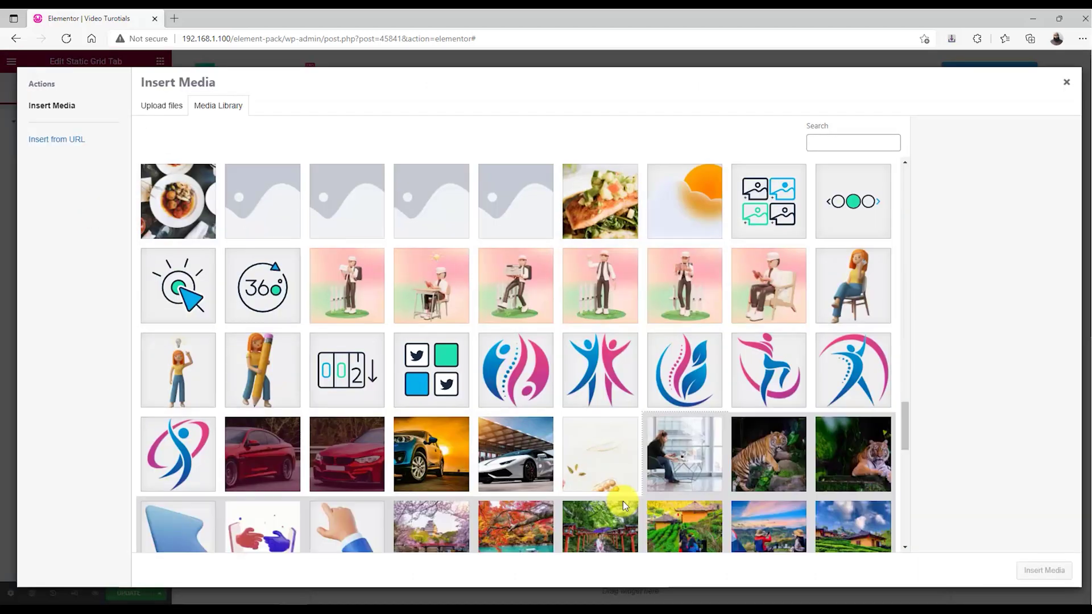
click(1044, 571)
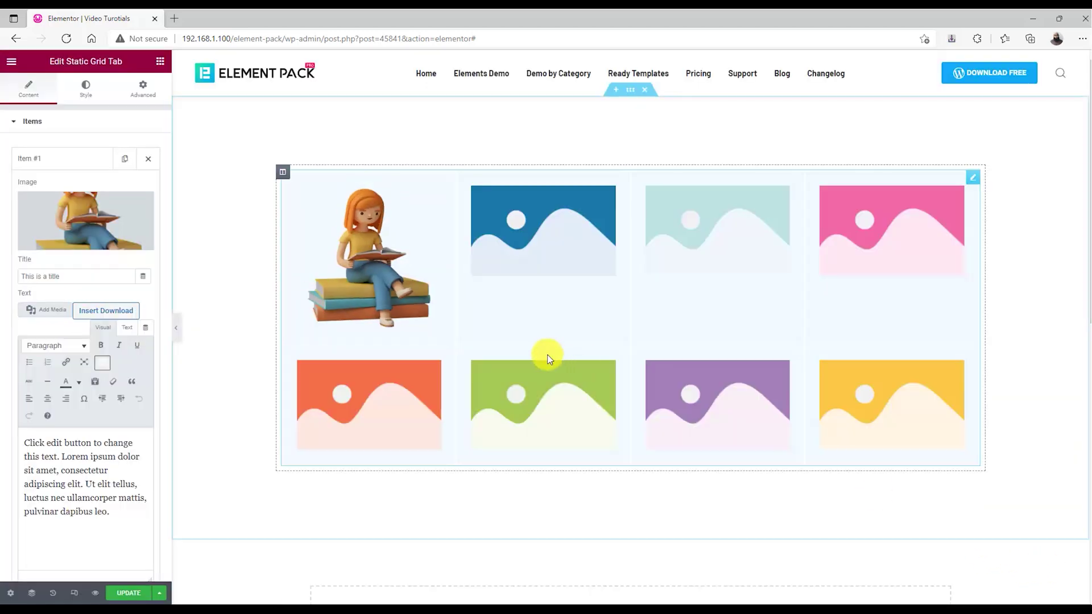
triple_click(59, 281)
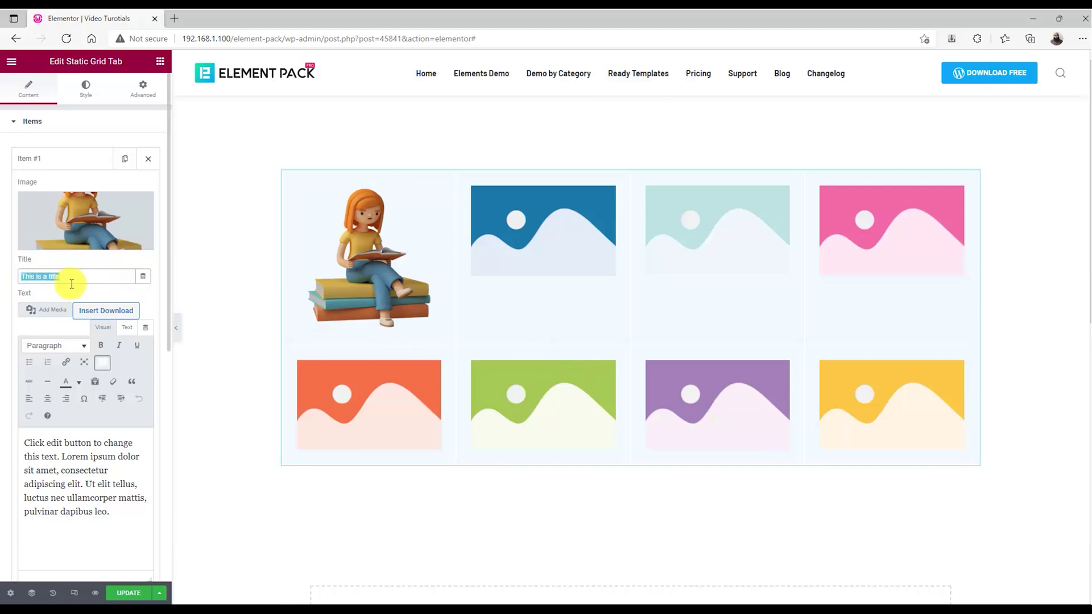
text(3d Female Character)
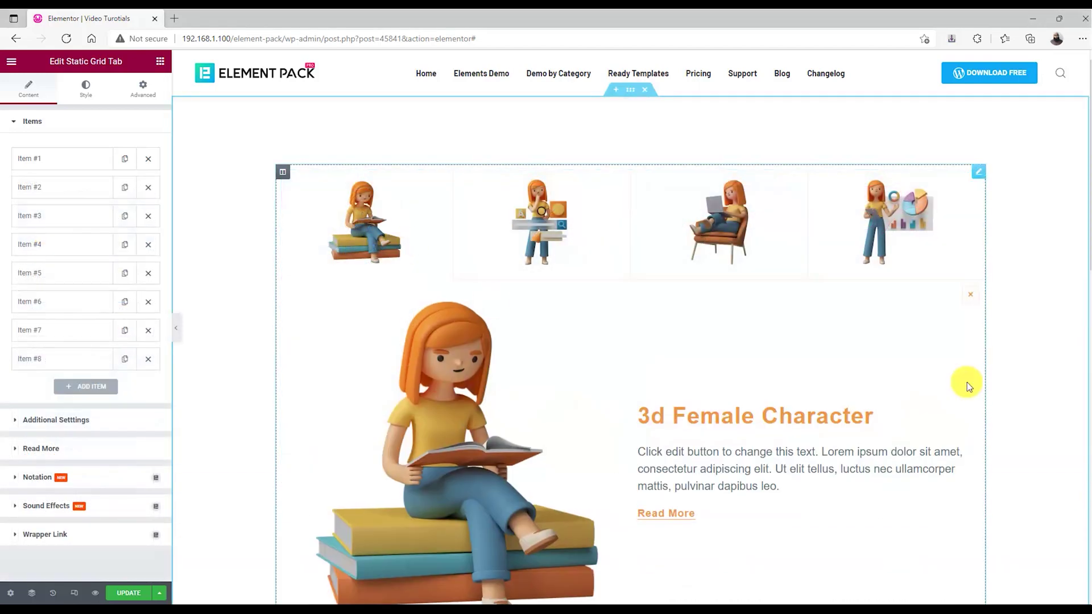
Step: Expand the second and third grid items on the page to examine their images and text
scroll(970, 384, down, 1)
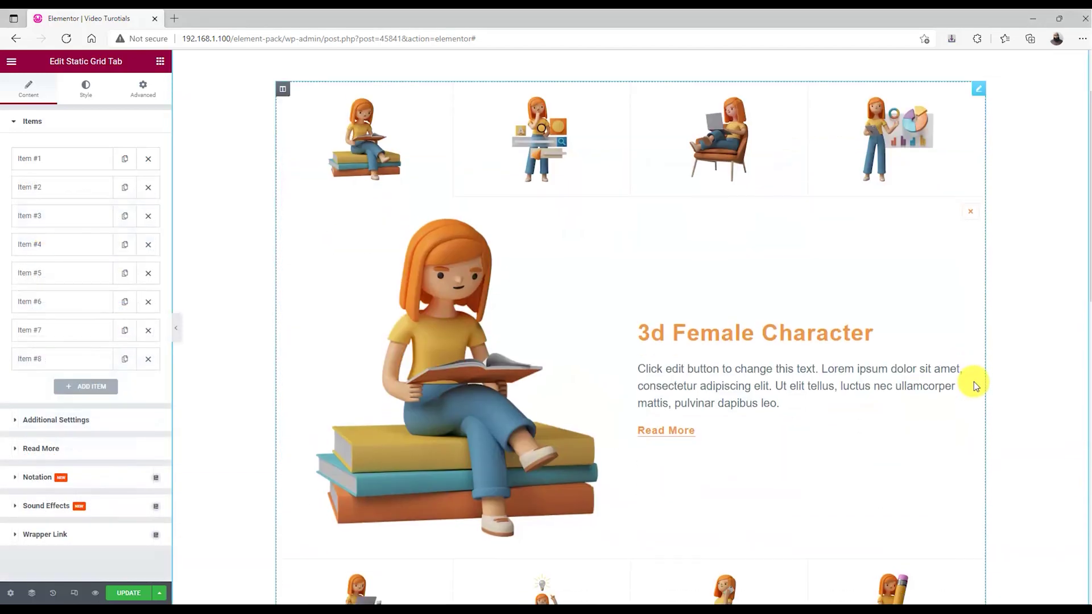
click(561, 153)
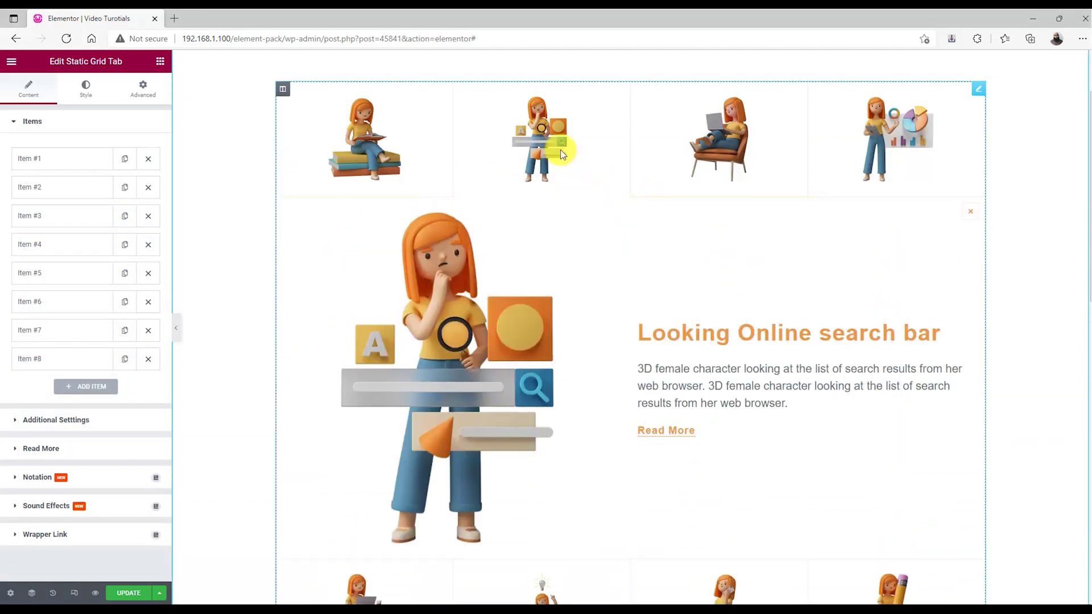
click(753, 167)
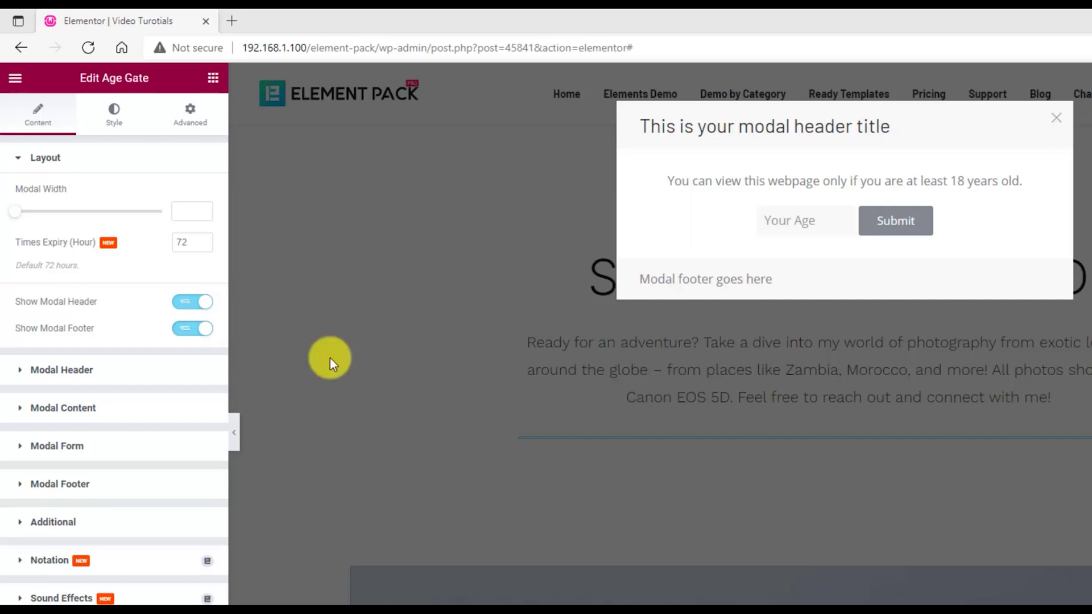
Step: Set the Age Gate modal width to 602, and turn the modal footer off and back on
drag(21, 210, 62, 213)
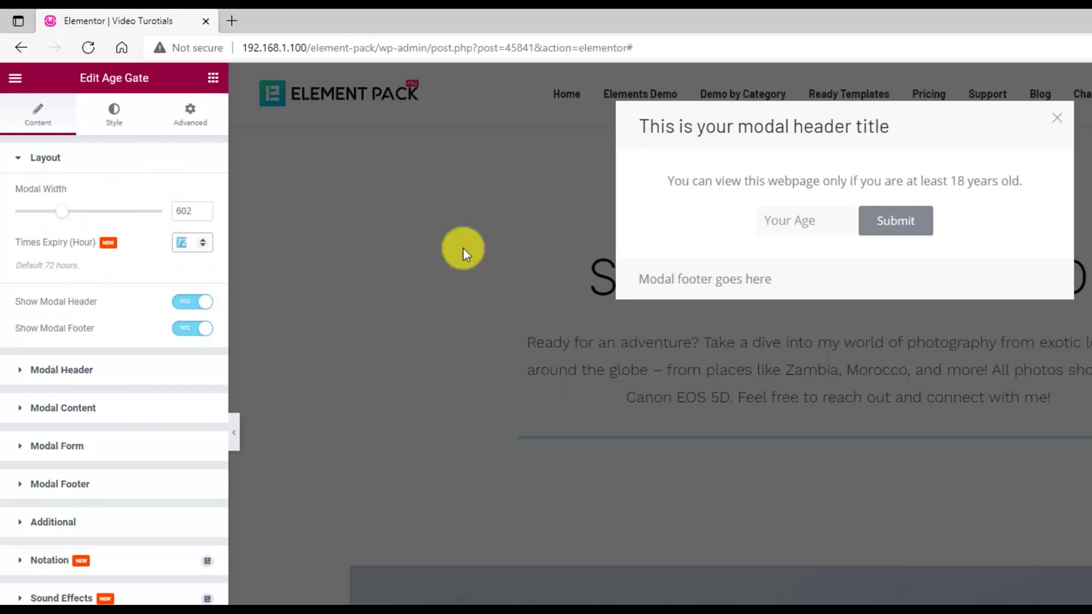
click(197, 329)
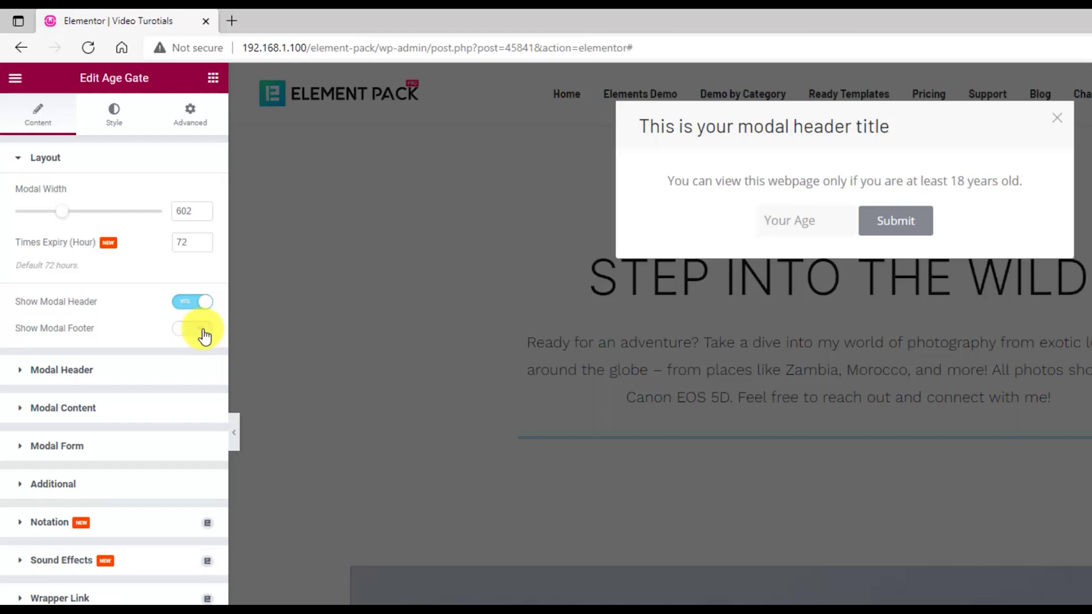
click(204, 336)
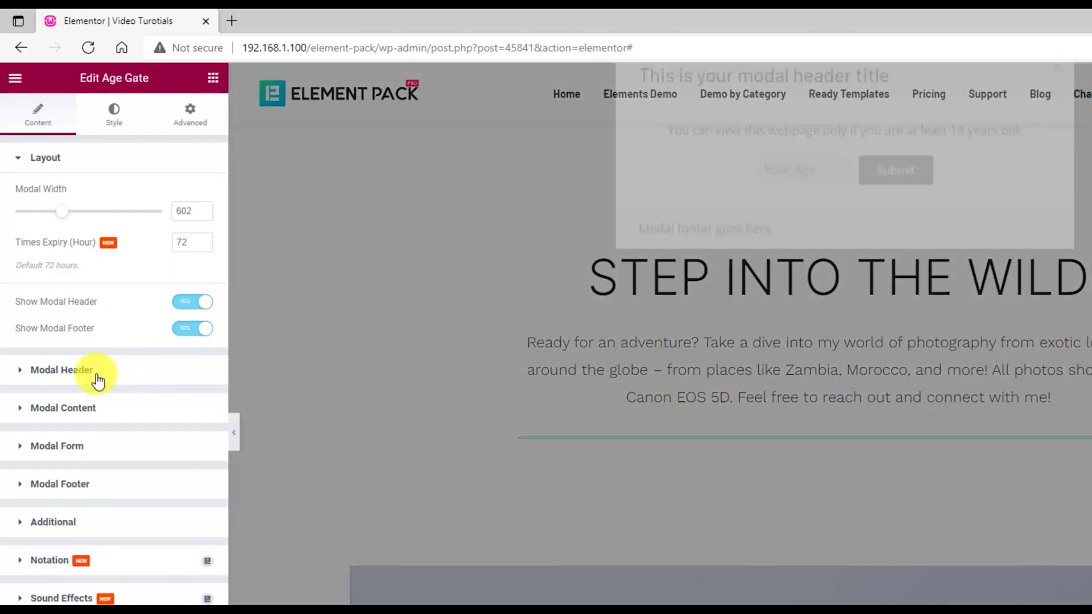
Step: Set the Age Gate modal header text to "Are You 18?" and align it to the center
click(97, 372)
drag(166, 248, 3, 257)
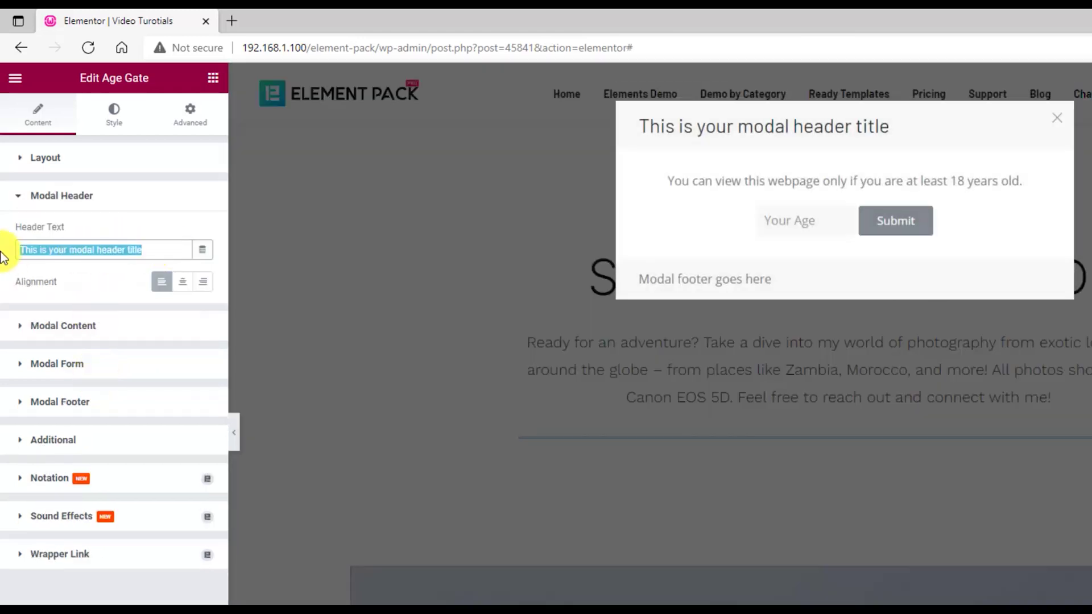
text(Are You 18?)
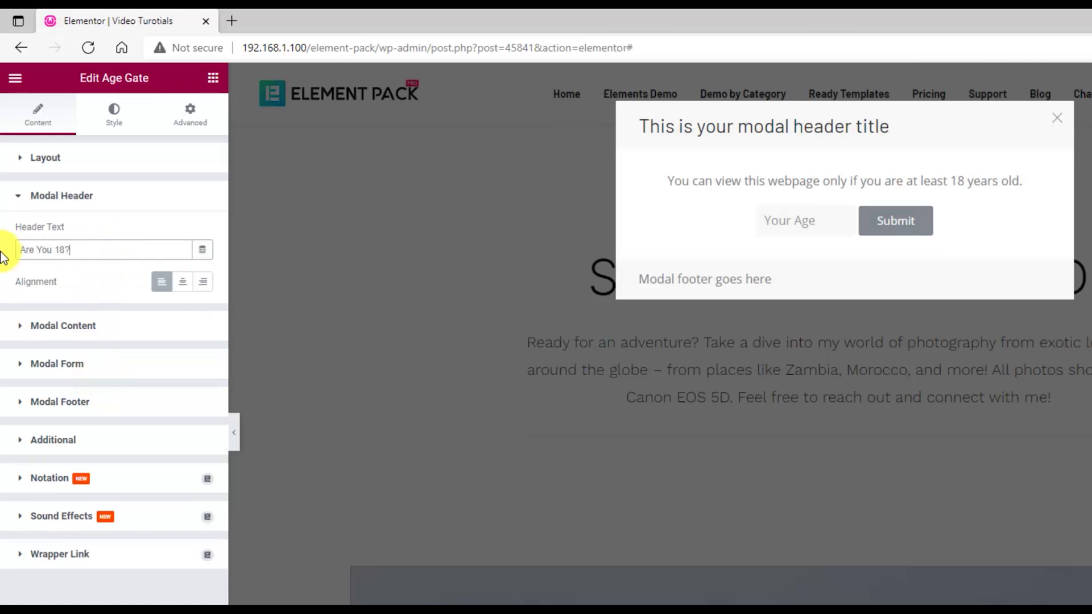
click(181, 286)
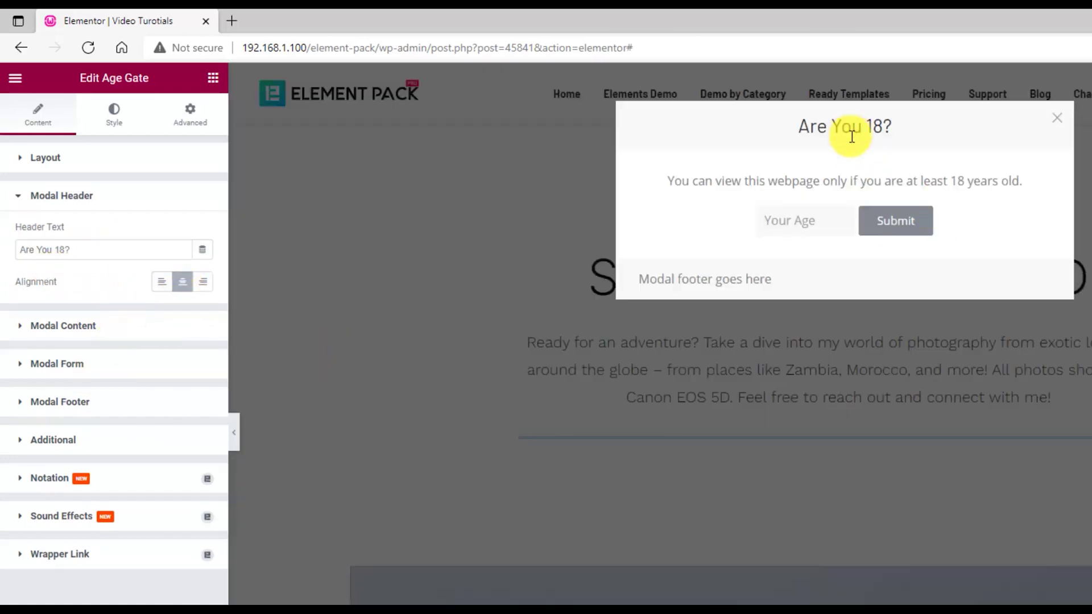
Step: Replace the modal content with "You must 18 or older to visit this website. Your age will be verified at checkout."
click(114, 340)
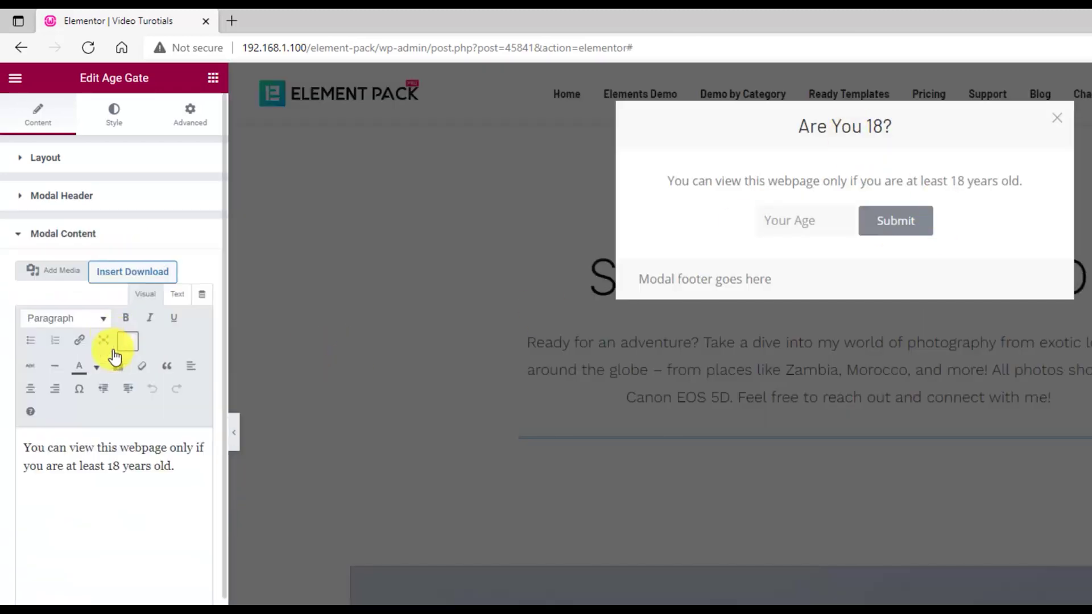
click(177, 294)
drag(185, 364, 6, 344)
key(BackSpace)
text(You must 18 or older to visit this website. Your age will be verified at checkout.)
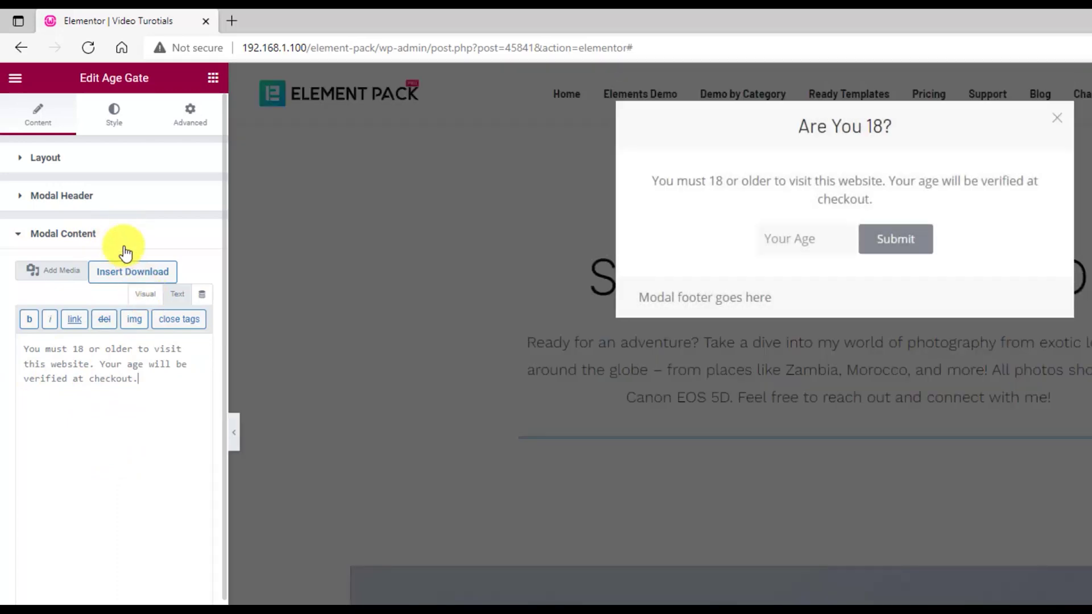
click(114, 236)
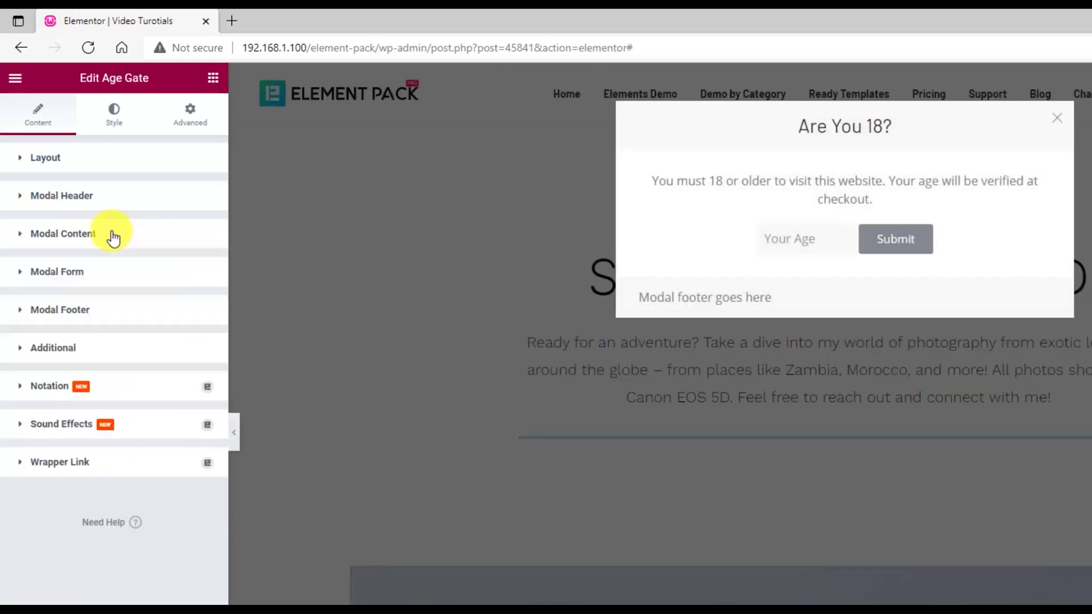
Step: Set the Age Gate modal footer text to "Submit Your Age" and align it to the center
click(115, 279)
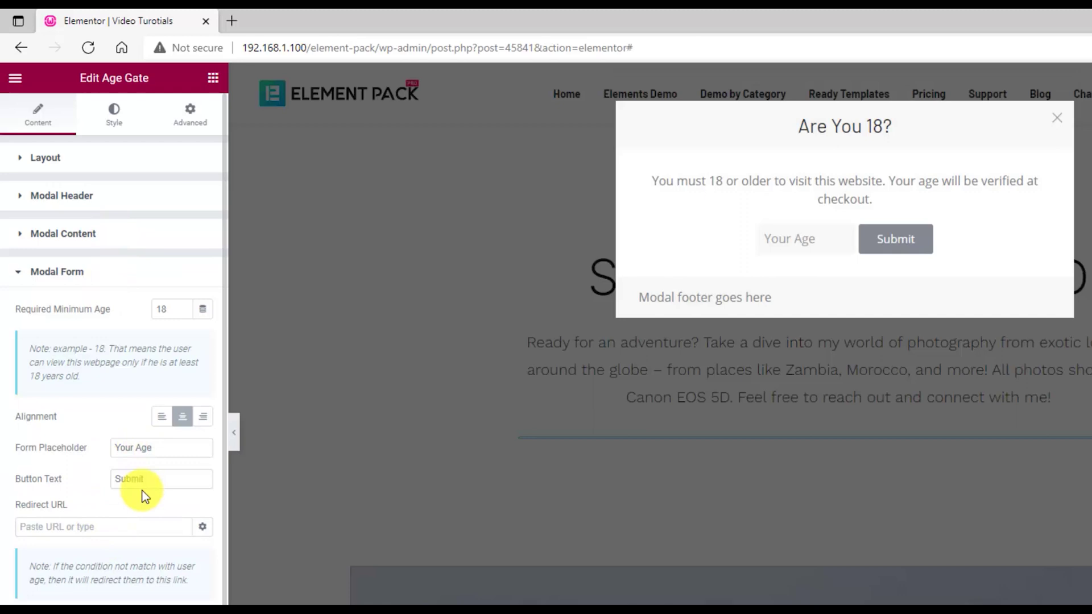
click(104, 273)
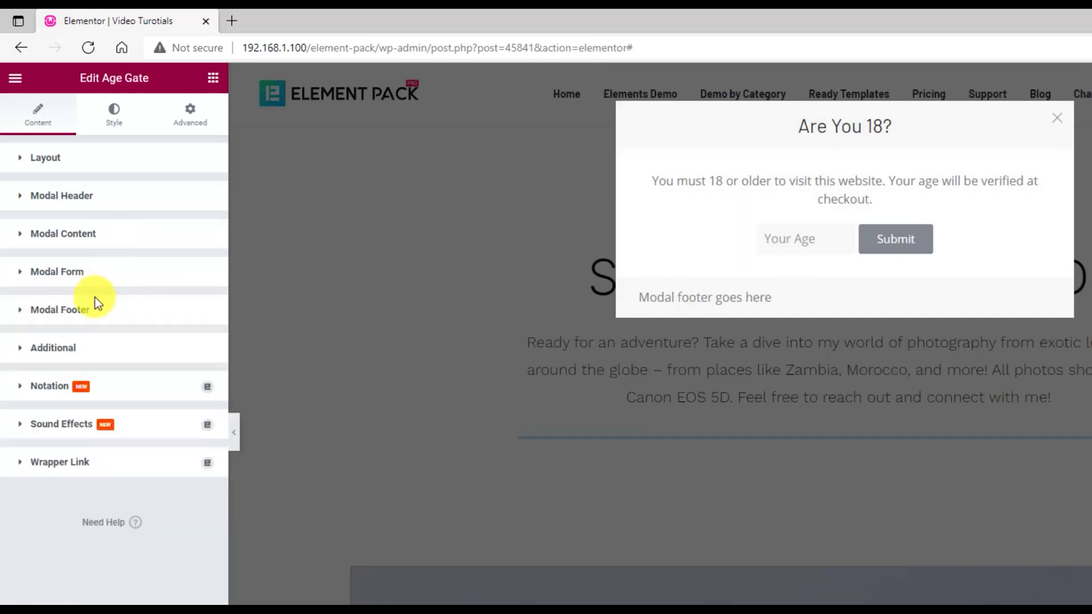
click(94, 318)
drag(116, 363, 2, 363)
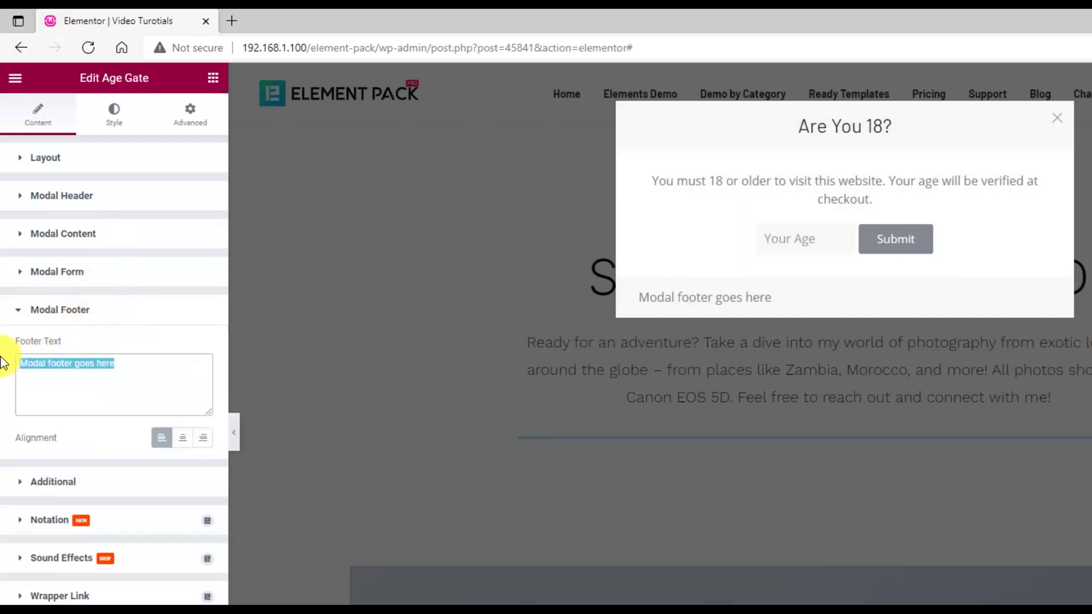
text(Submit Your Age)
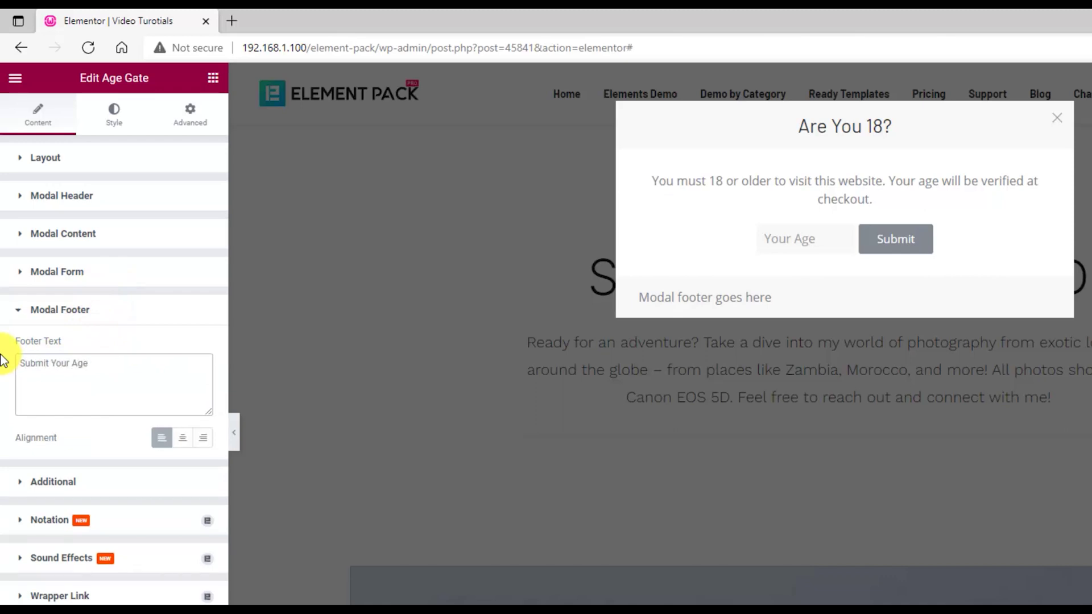
click(182, 439)
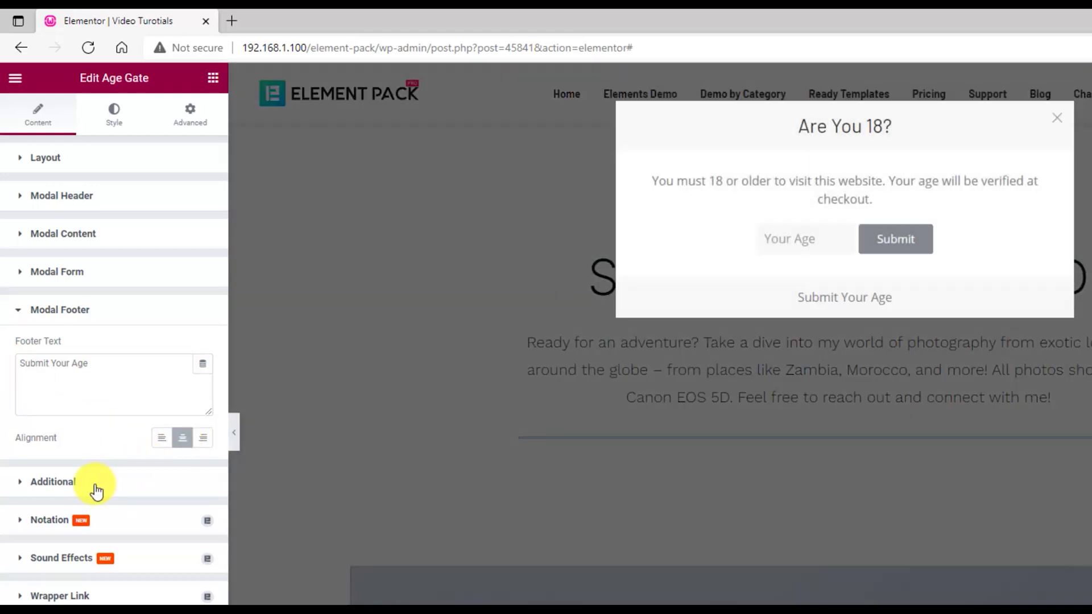
Step: Set the Age Gate modal close button to Outside with delayed display, and turn on the modal's center position
click(94, 487)
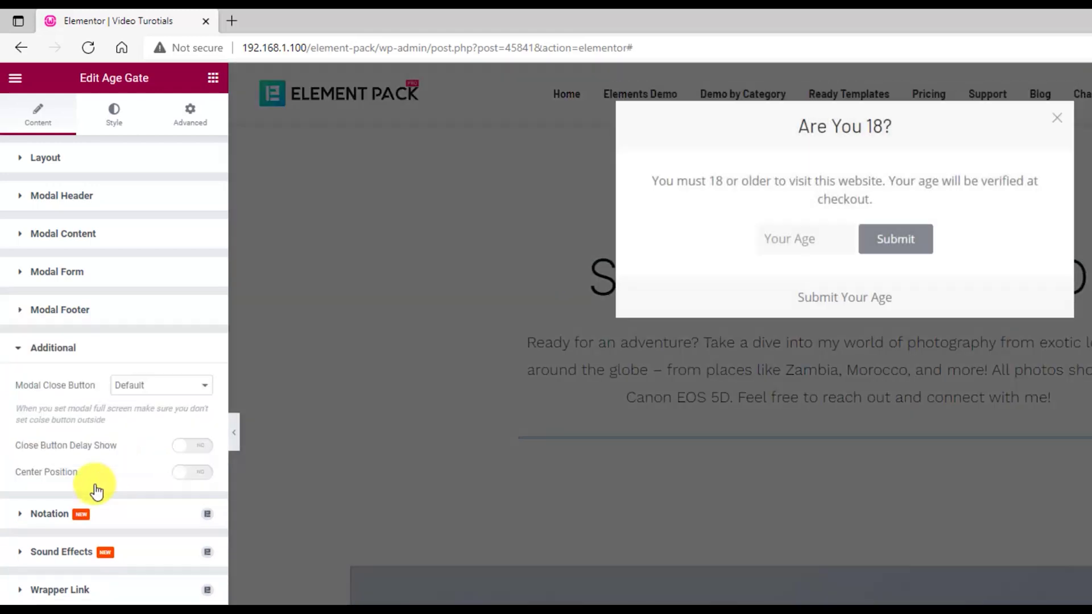
click(194, 392)
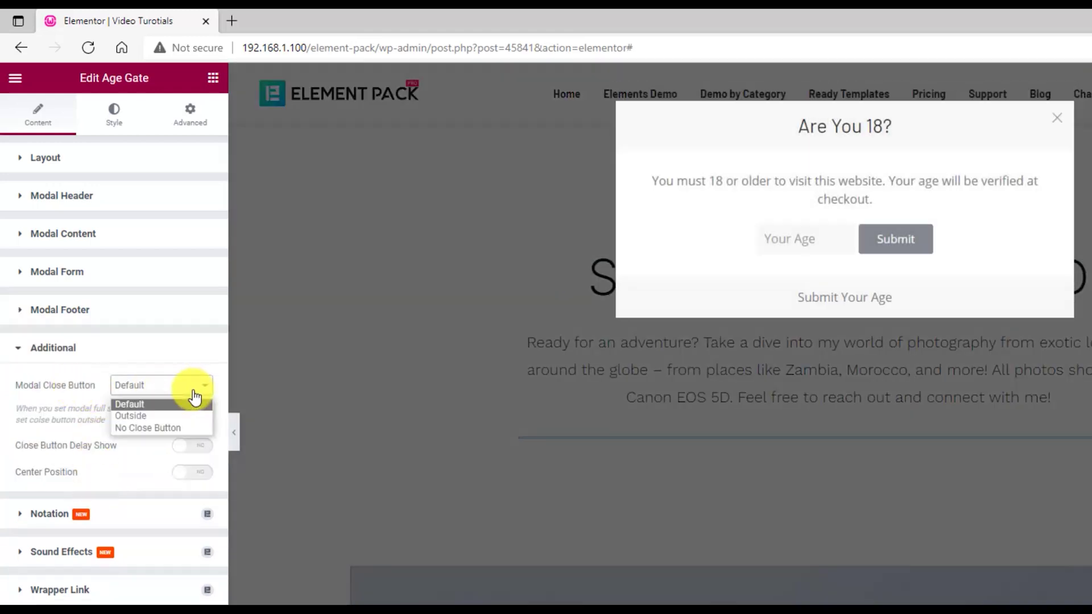
click(152, 416)
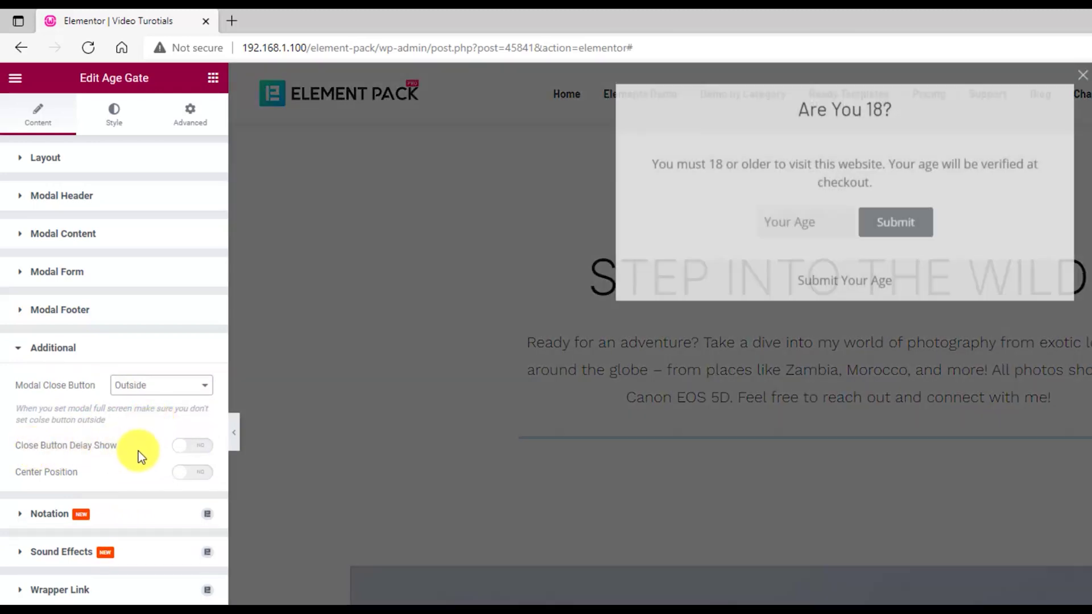
click(199, 446)
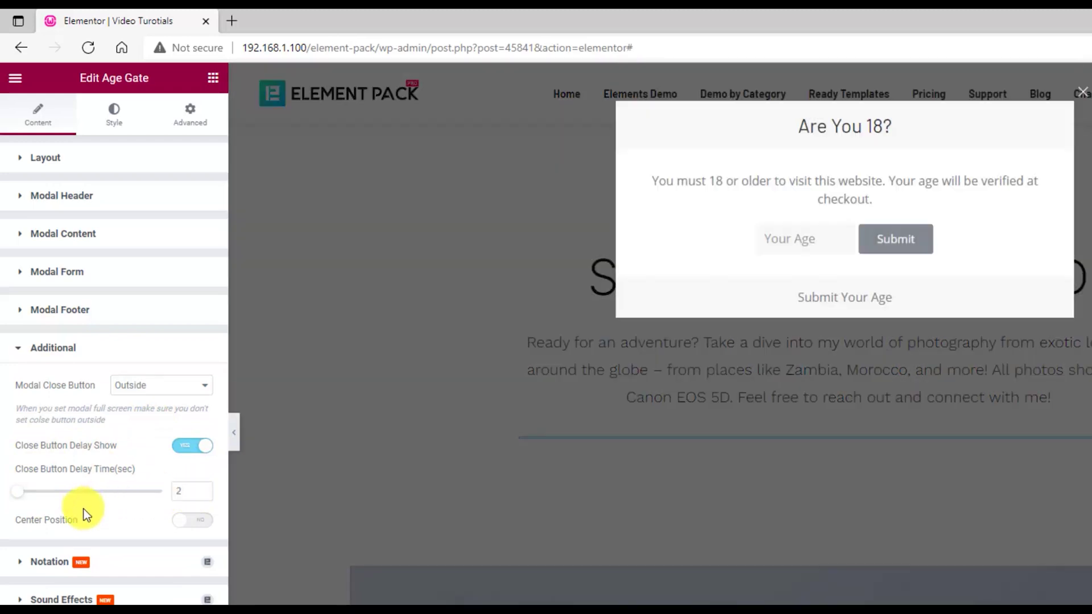
click(202, 527)
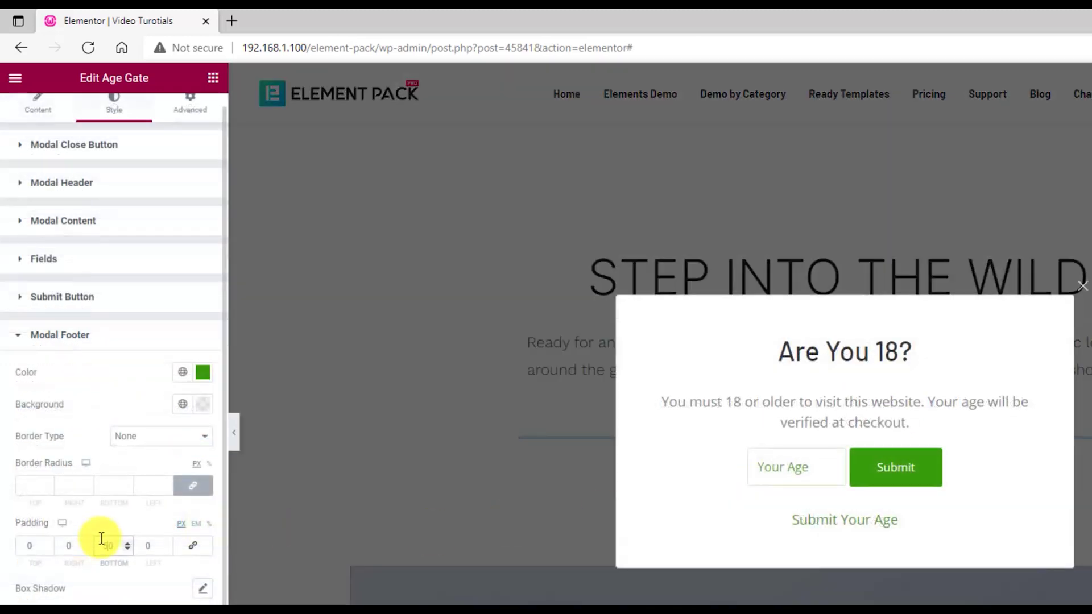
click(101, 538)
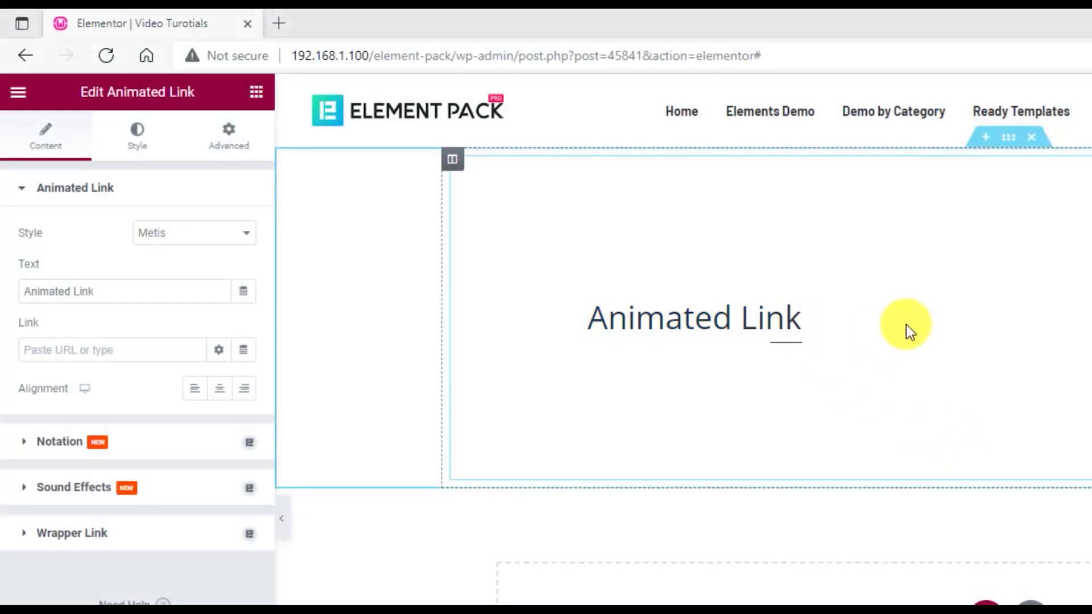
Step: Try the Eirene, Elara, Helike, Herse and Iocaste styles on the Animated Link
click(191, 241)
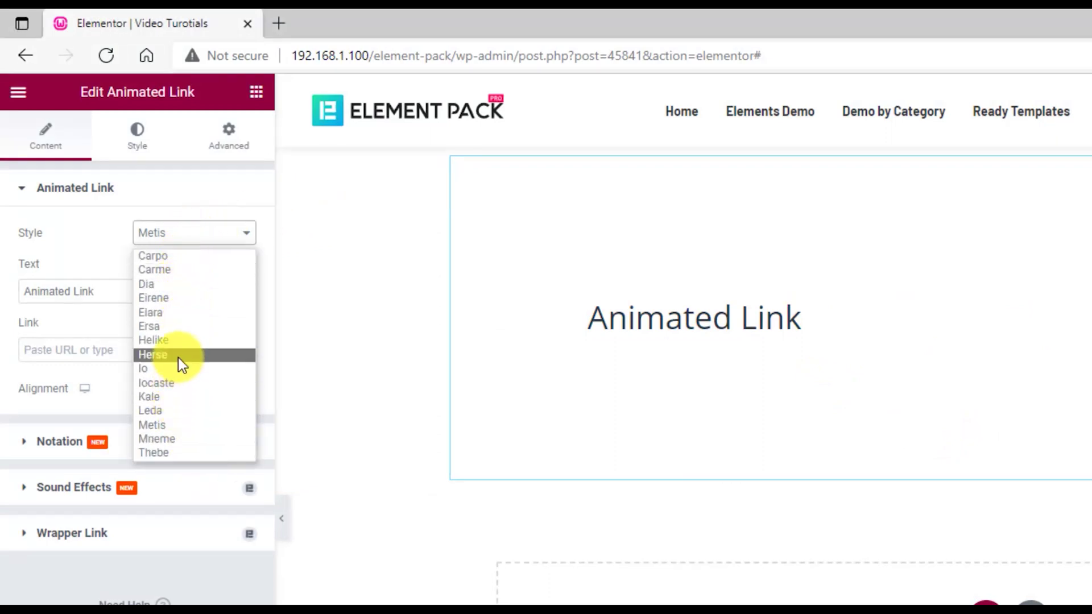
click(175, 301)
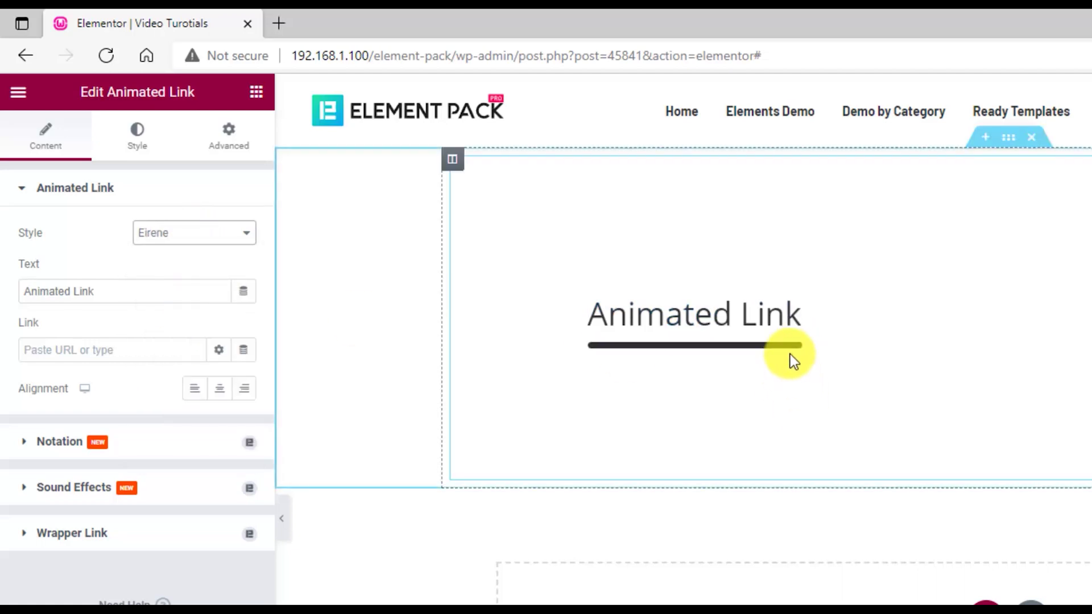
click(172, 237)
click(166, 313)
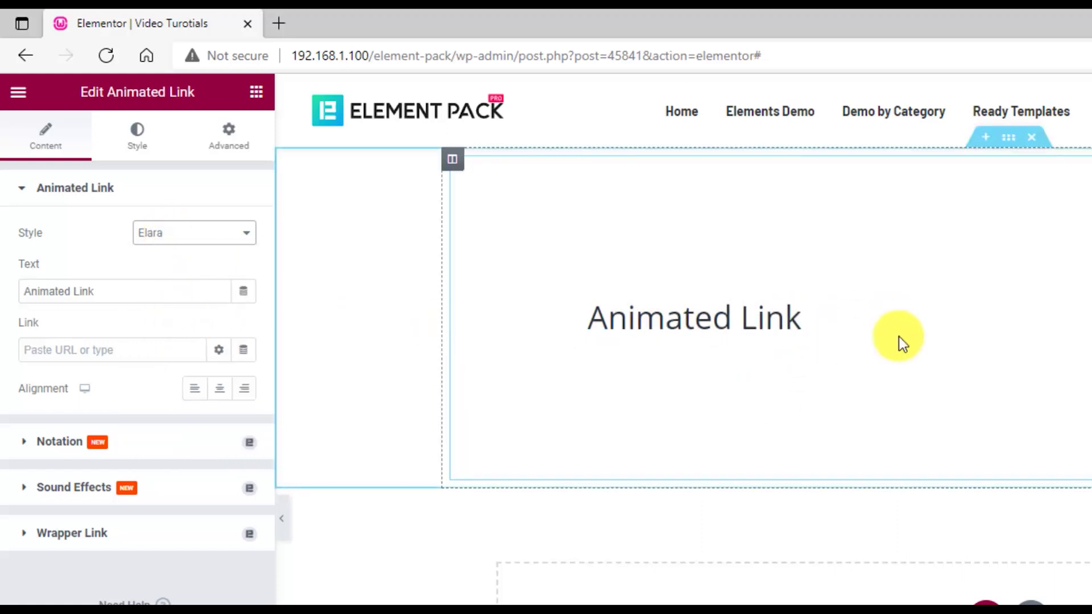
click(190, 237)
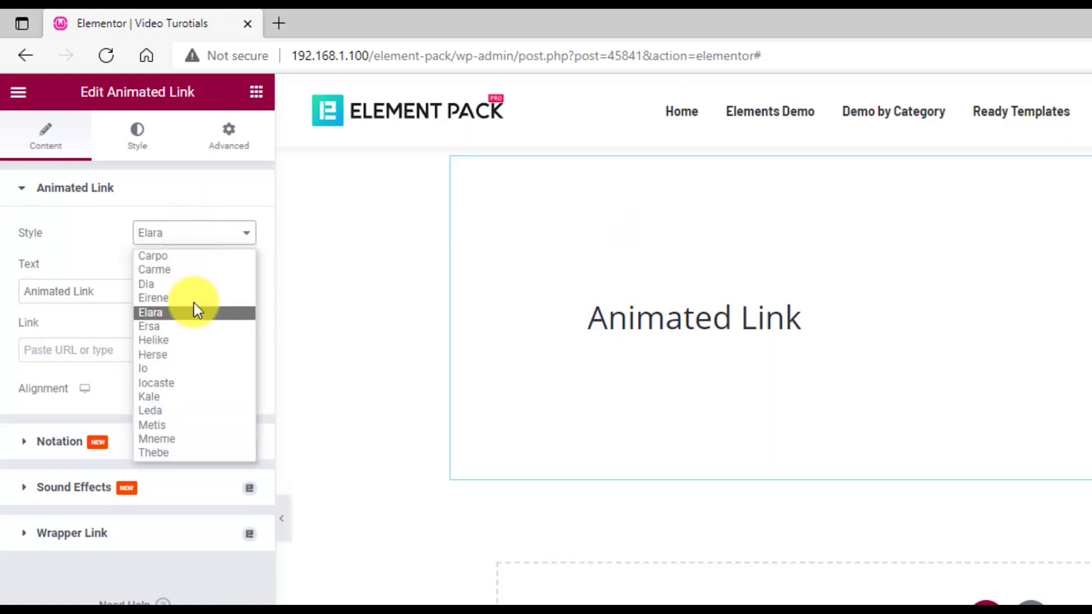
click(187, 342)
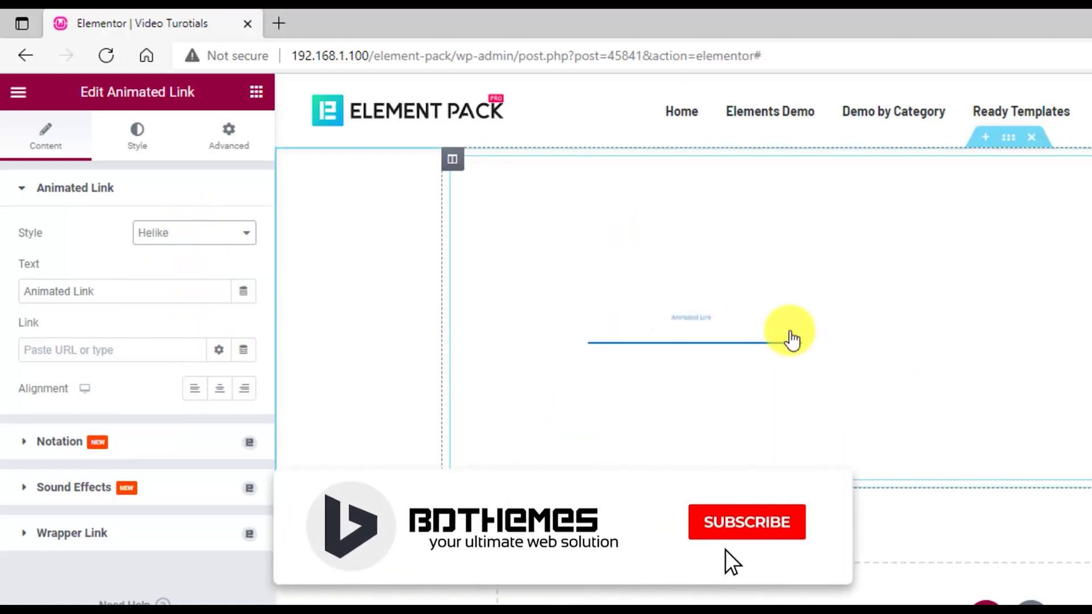
click(210, 238)
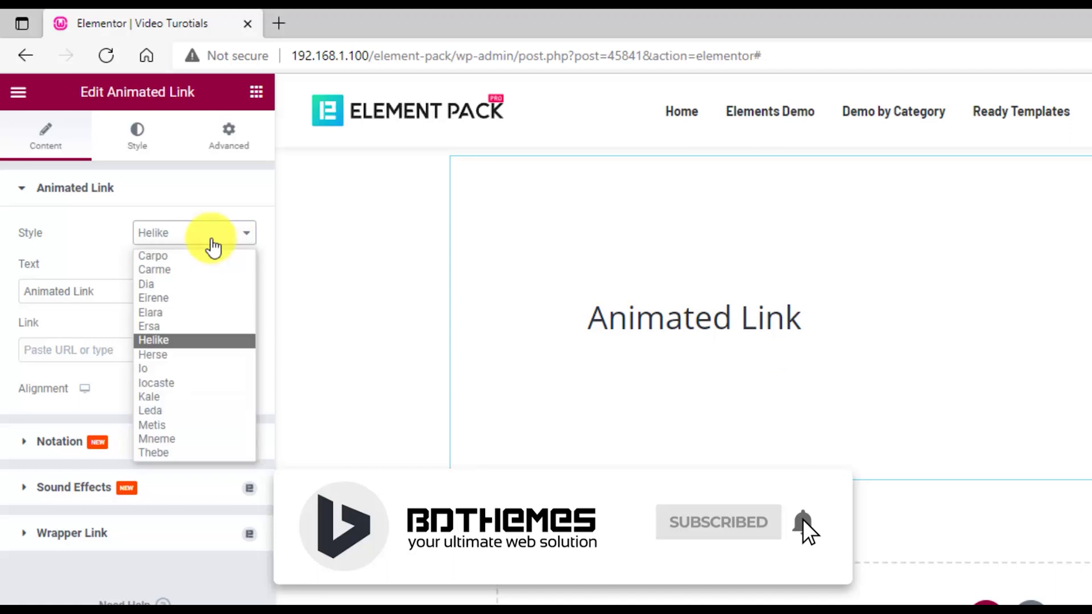
click(181, 355)
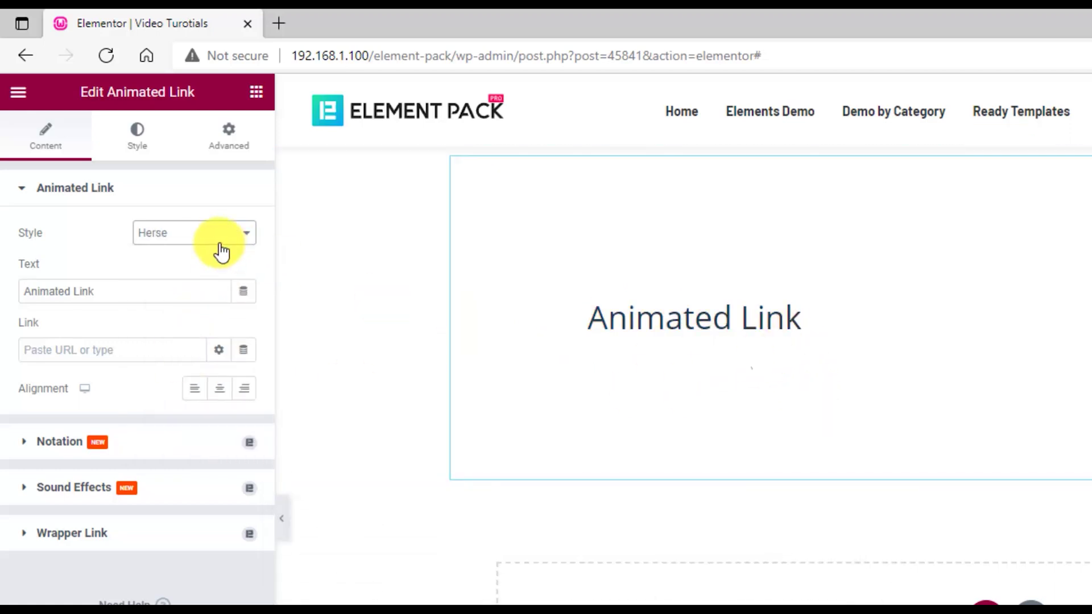
click(219, 239)
click(192, 381)
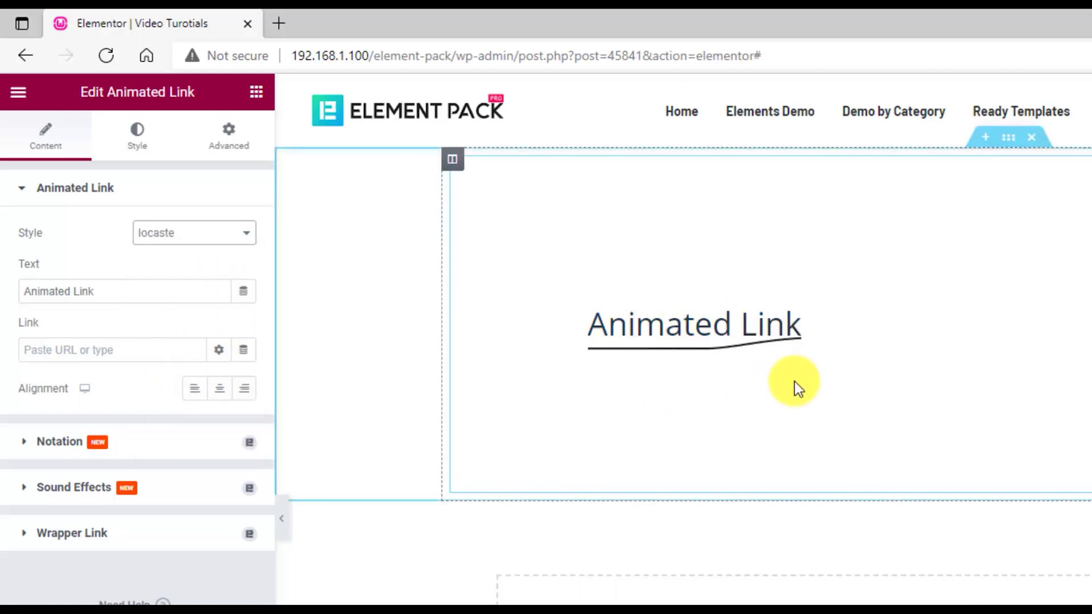
Step: Set the Animated Link's style to Mneme and its text to "Read More"
click(197, 238)
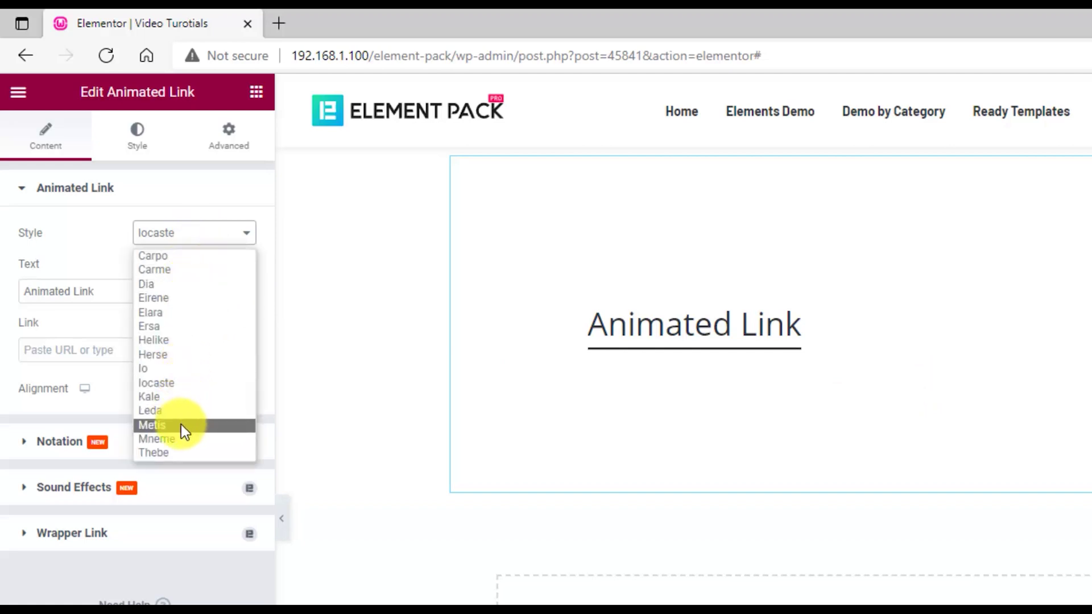
click(180, 440)
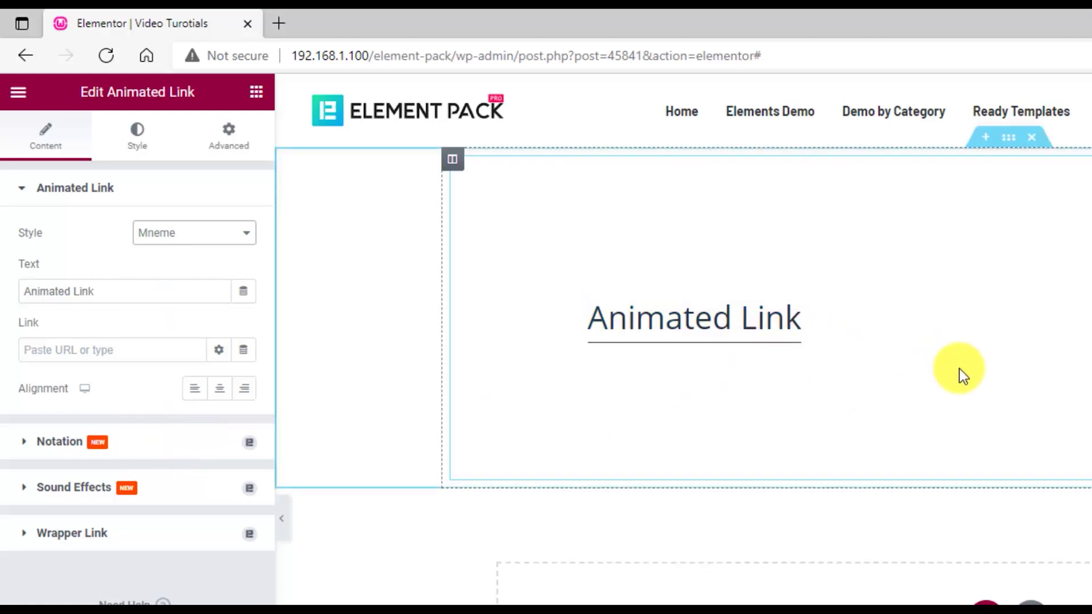
drag(161, 294, 5, 304)
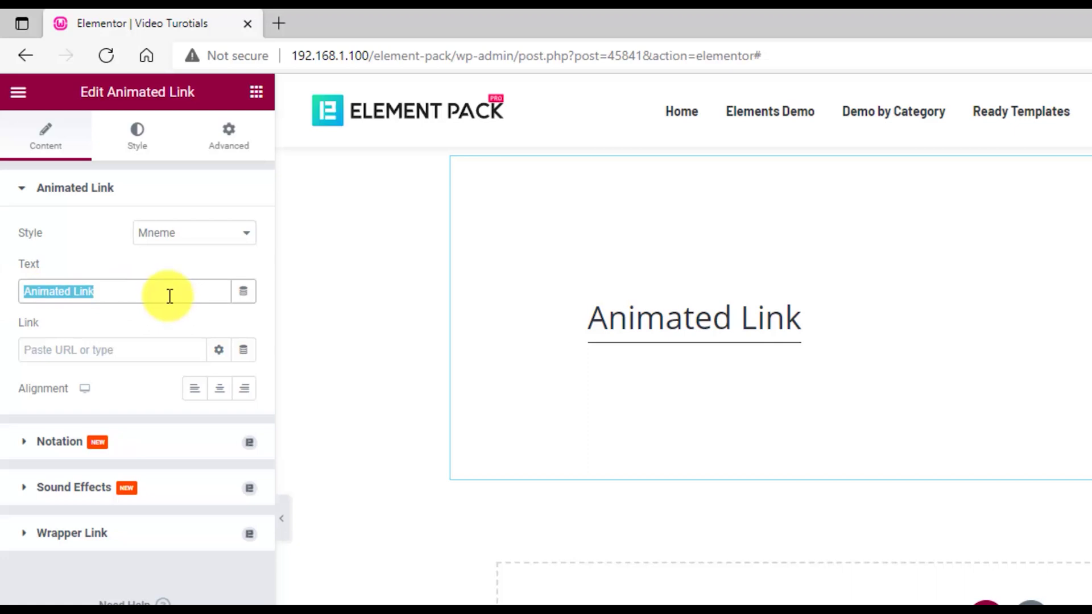
text(Read More)
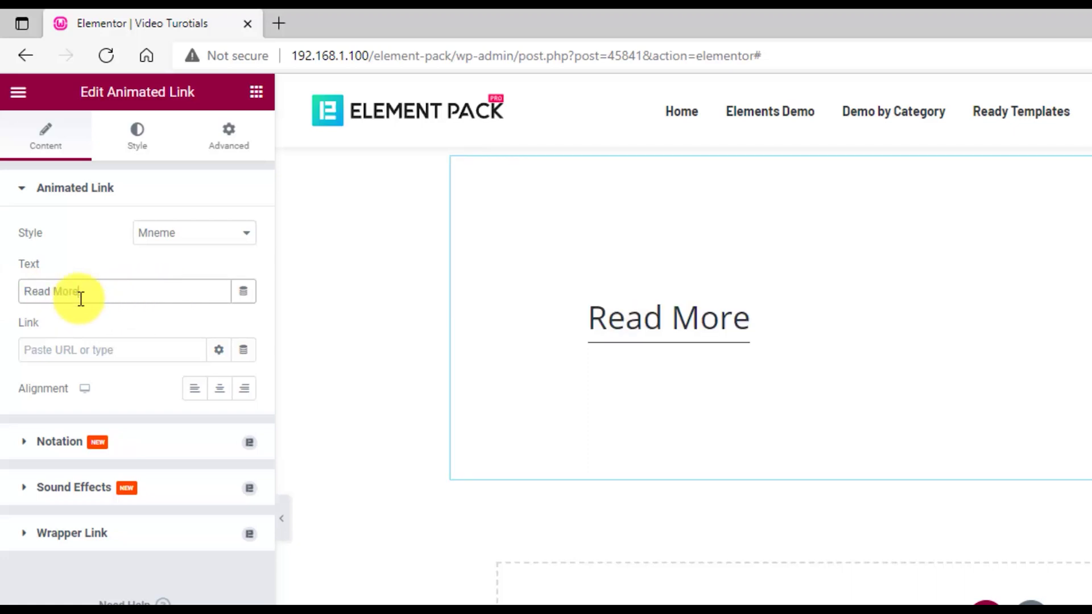
click(76, 348)
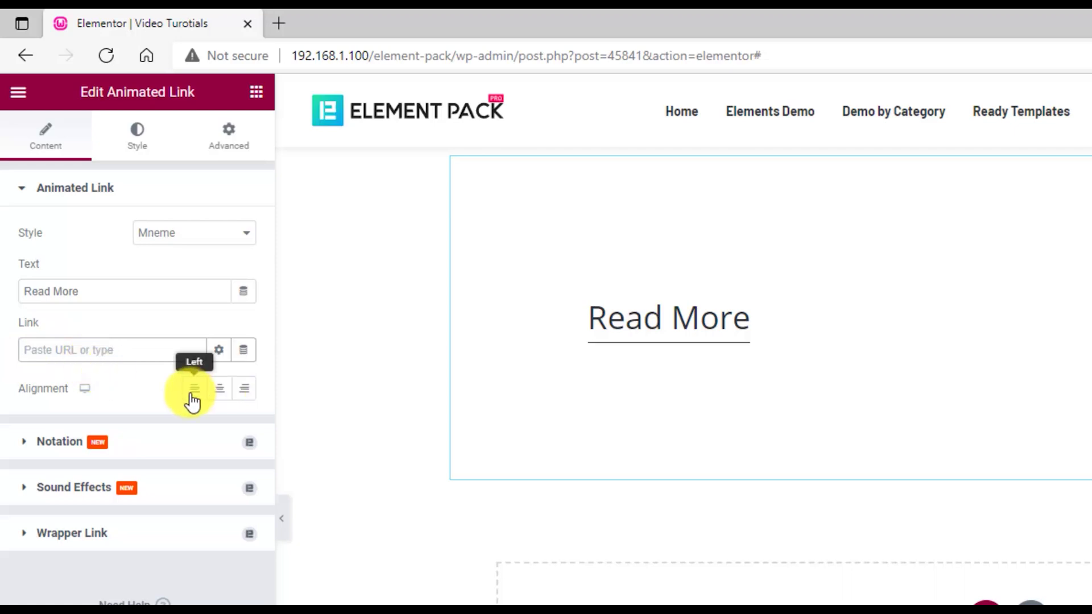
Step: Set the Animated Link's text color to orange #FF4300 and copy its hex code
click(135, 151)
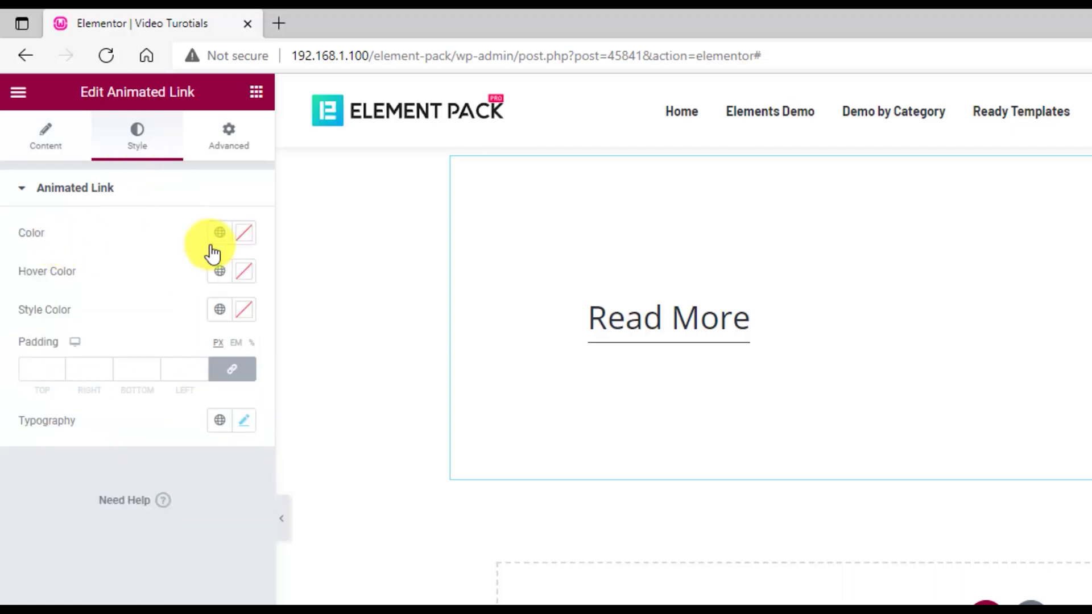
click(244, 232)
drag(93, 467, 44, 468)
click(223, 319)
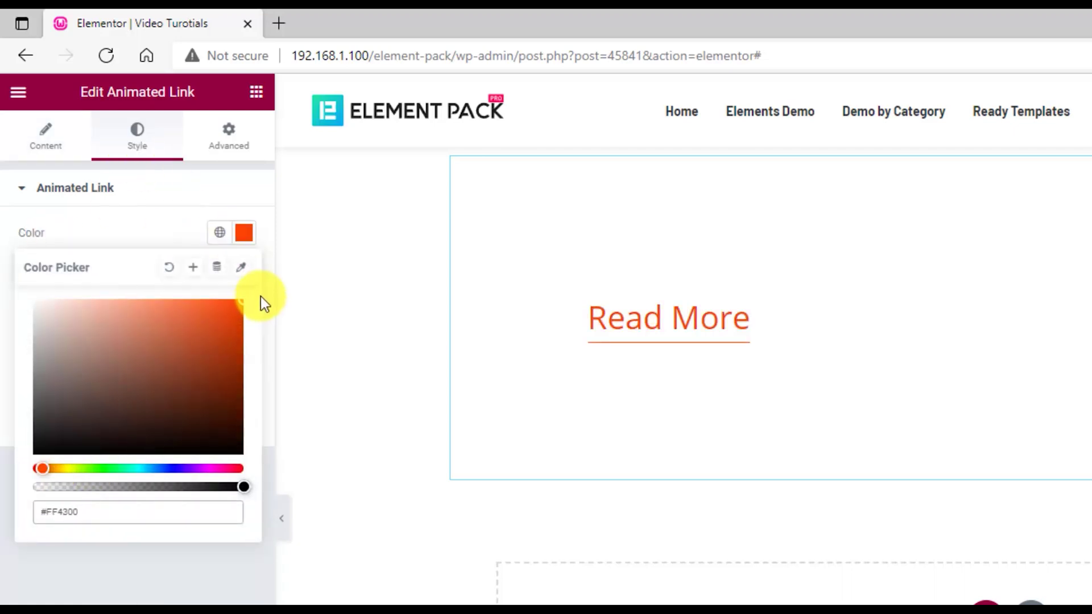
drag(79, 512, 22, 521)
key(ctrl+c)
click(149, 232)
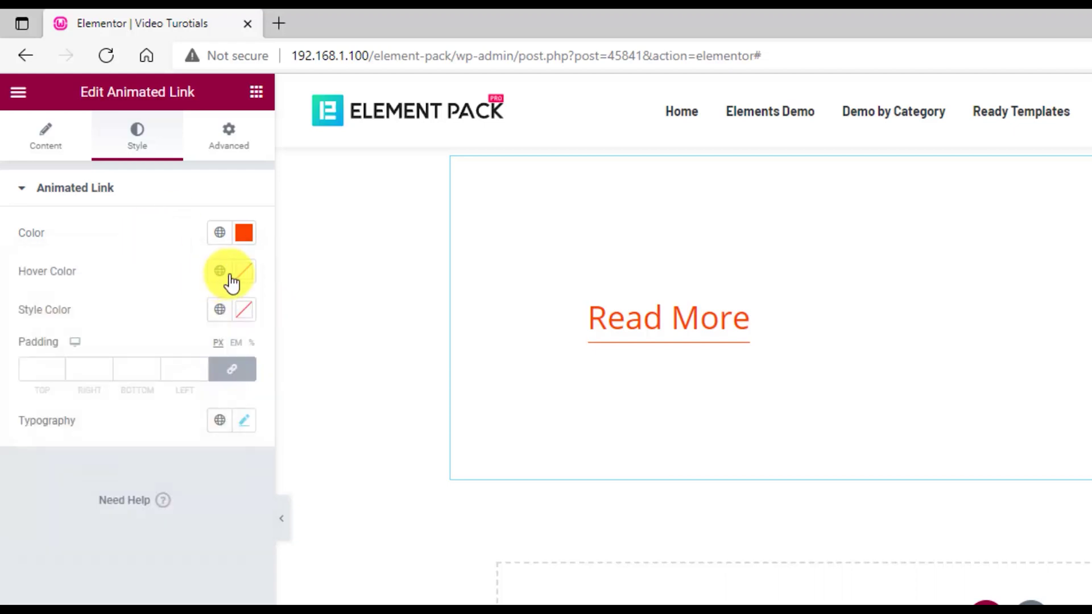
Step: Set the Animated Link's hover color to #D8420D and its style color to #F35319
click(244, 271)
click(231, 363)
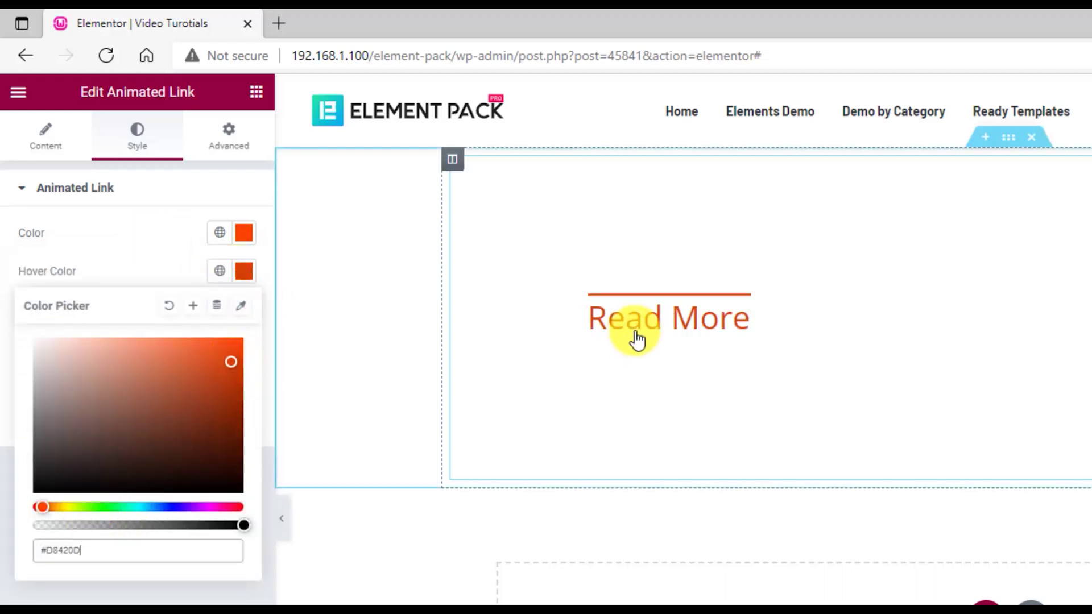
click(172, 298)
click(243, 311)
key(ctrl+v)
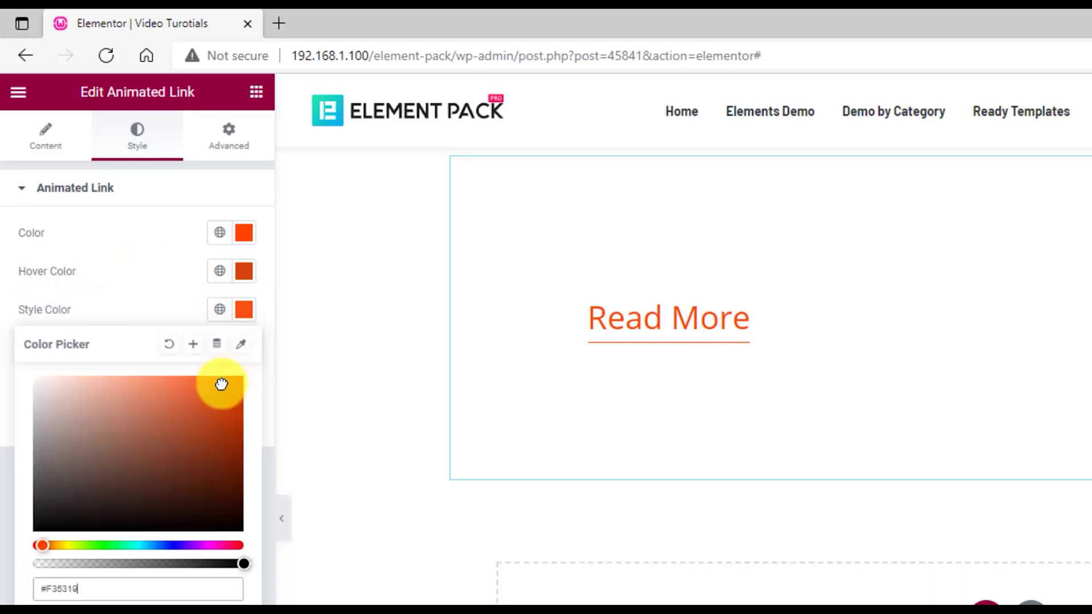
click(151, 307)
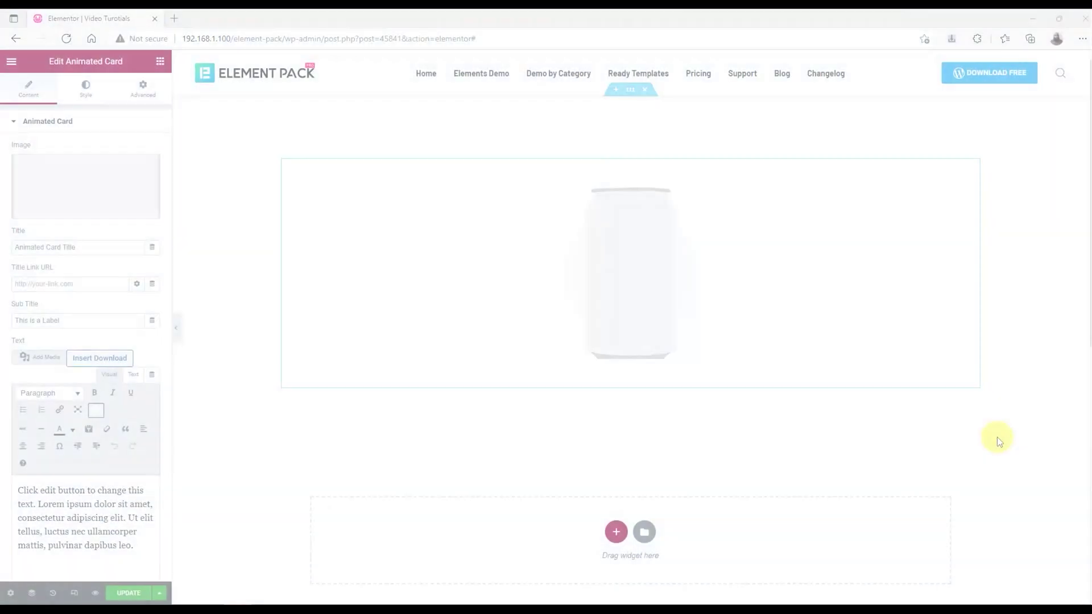
Step: Replace the Animated Card's placeholder image with the Coca-Cola can image 800.350.png from the media library
mouse_move(941, 360)
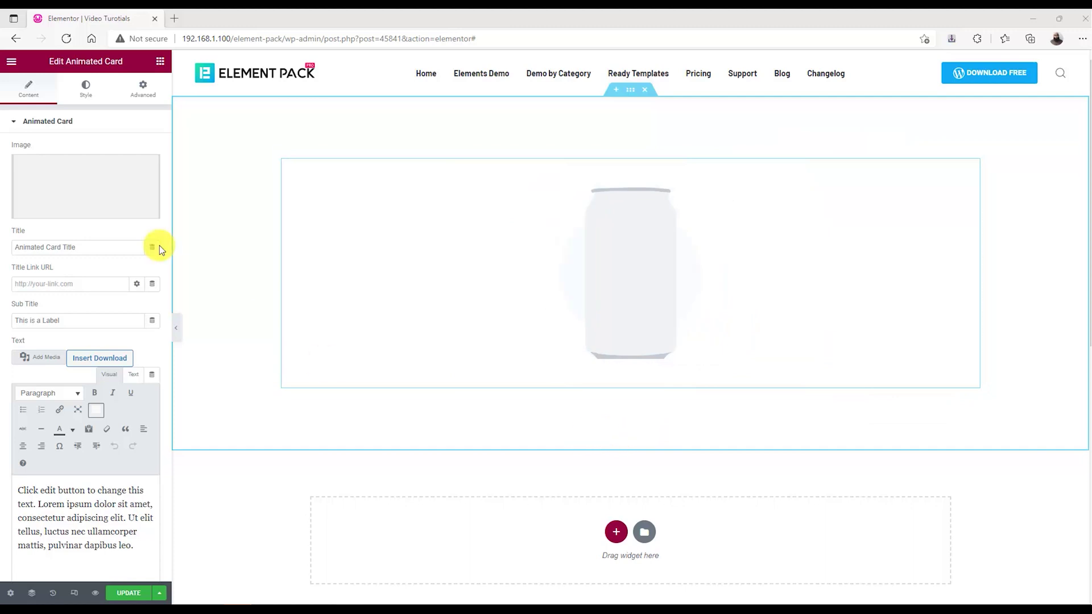
click(58, 182)
scroll(529, 451, down, 15)
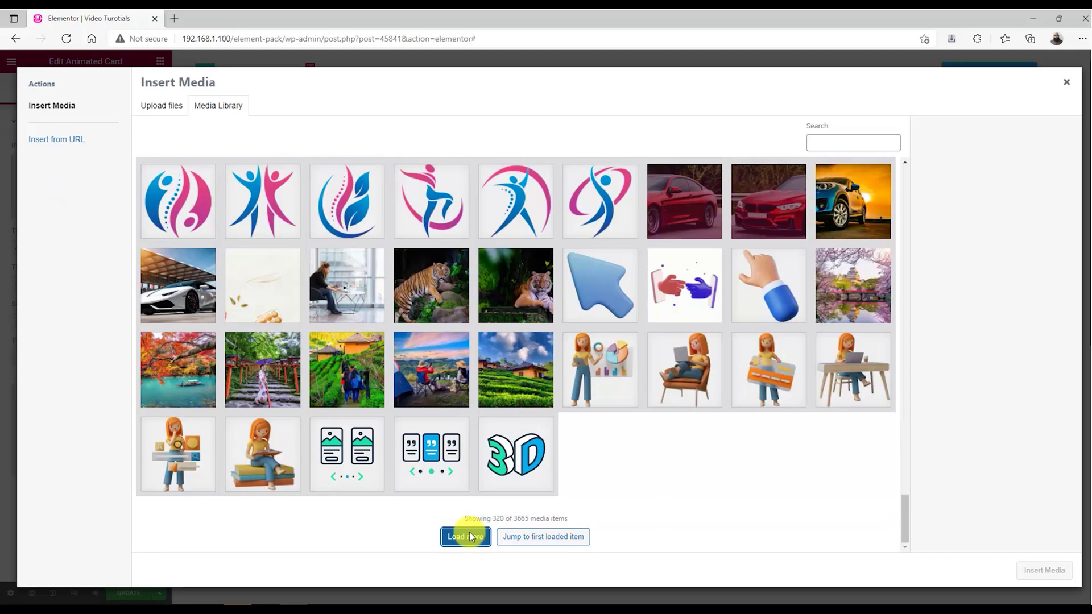
click(466, 536)
click(480, 538)
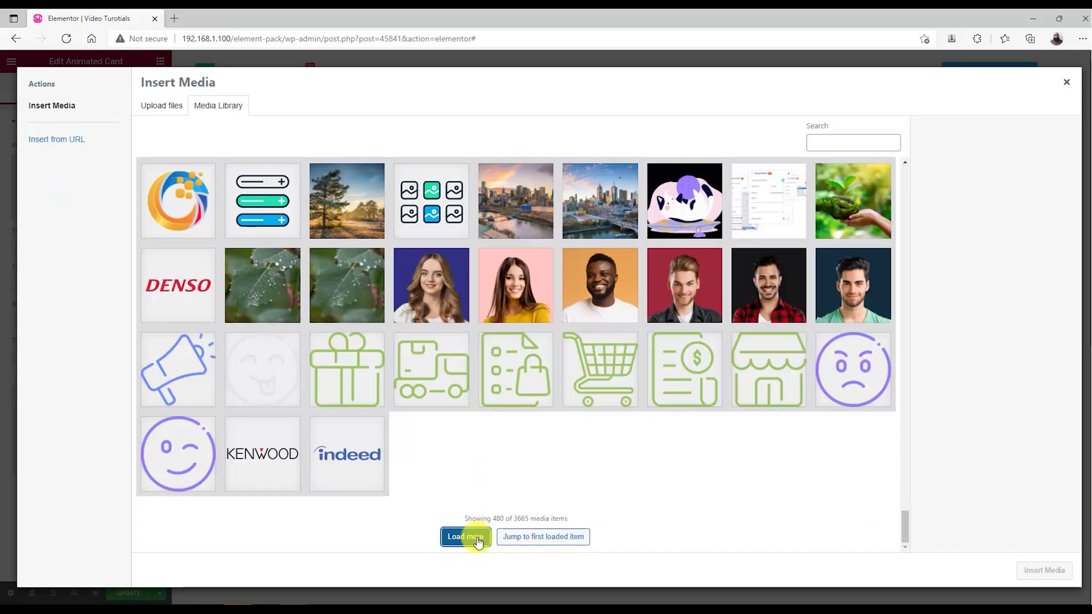
click(480, 538)
click(428, 349)
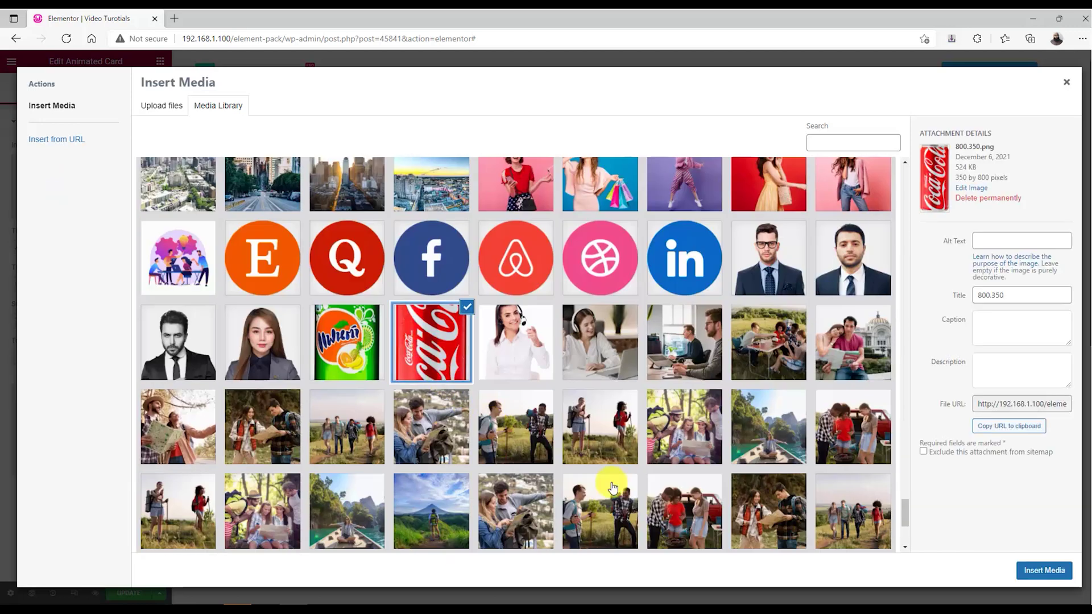
click(1044, 572)
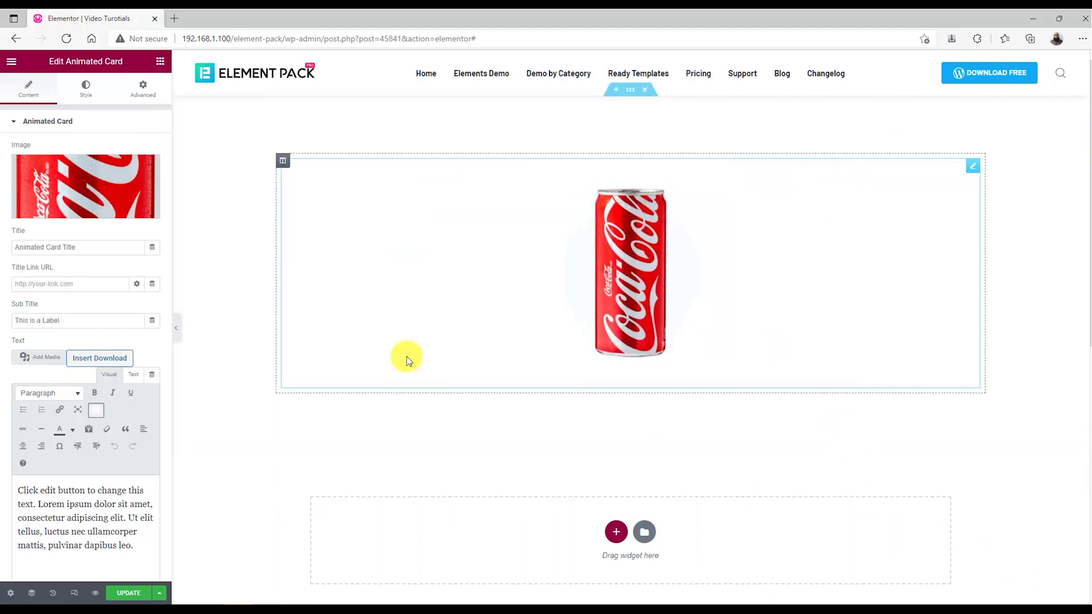
Step: Change the Animated Card's title to "Coca Cola"
drag(87, 247, 1, 252)
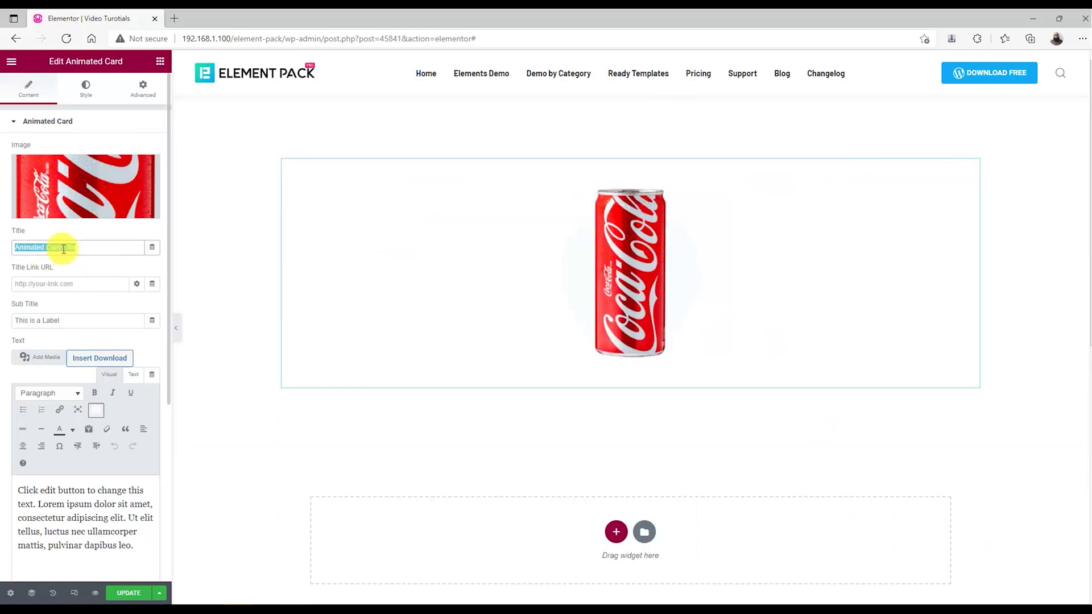
text(Coca Cola)
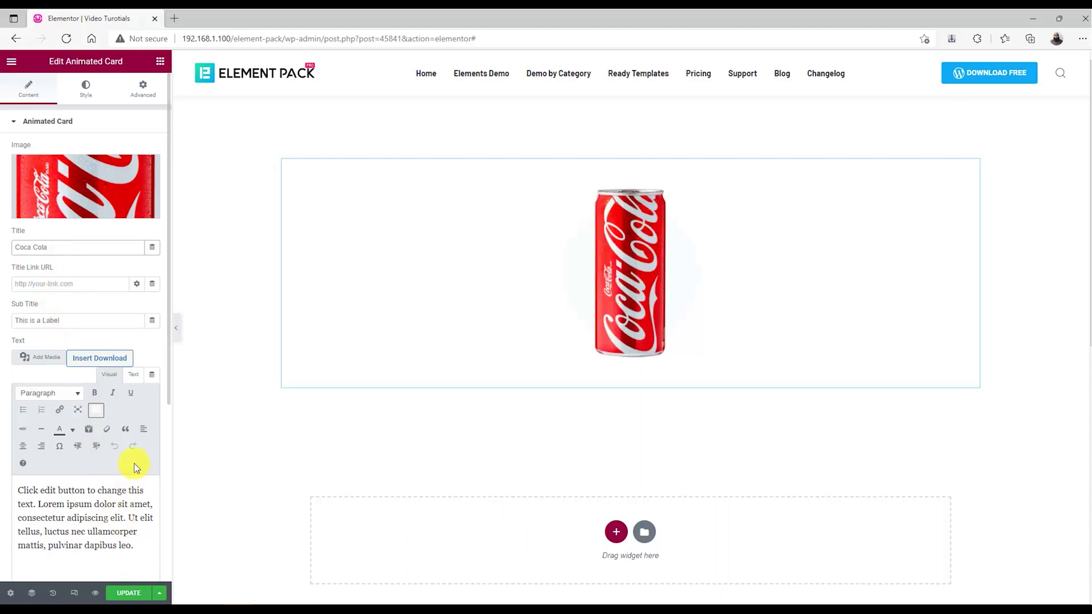
Step: Set the Animated Card's item height to 519 px and content max width to 562, and place the image at the left
scroll(163, 360, down, 4)
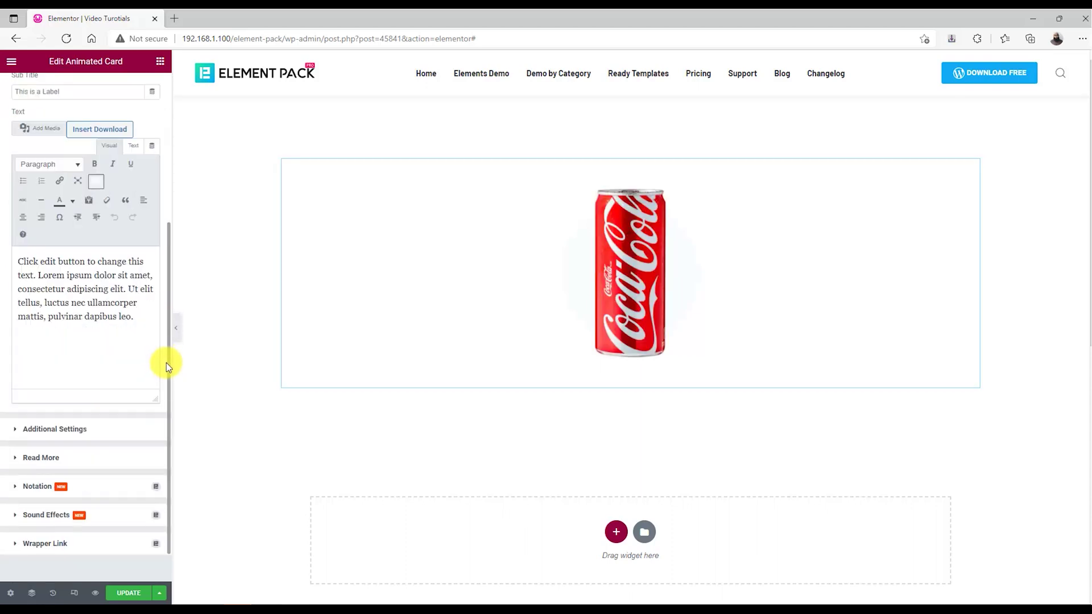
click(78, 432)
drag(10, 197, 61, 190)
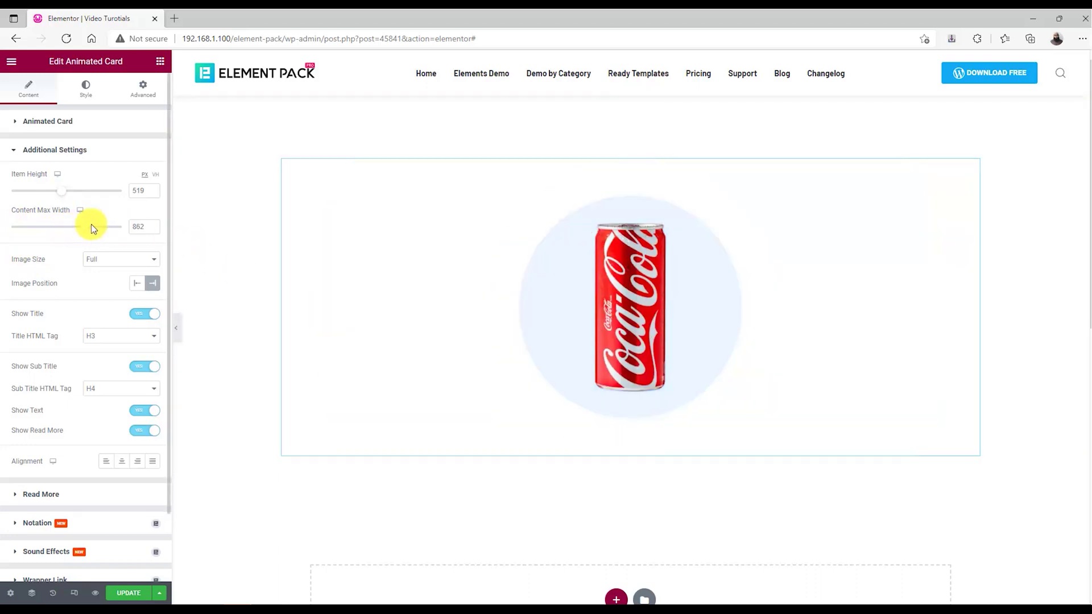
drag(89, 227, 58, 232)
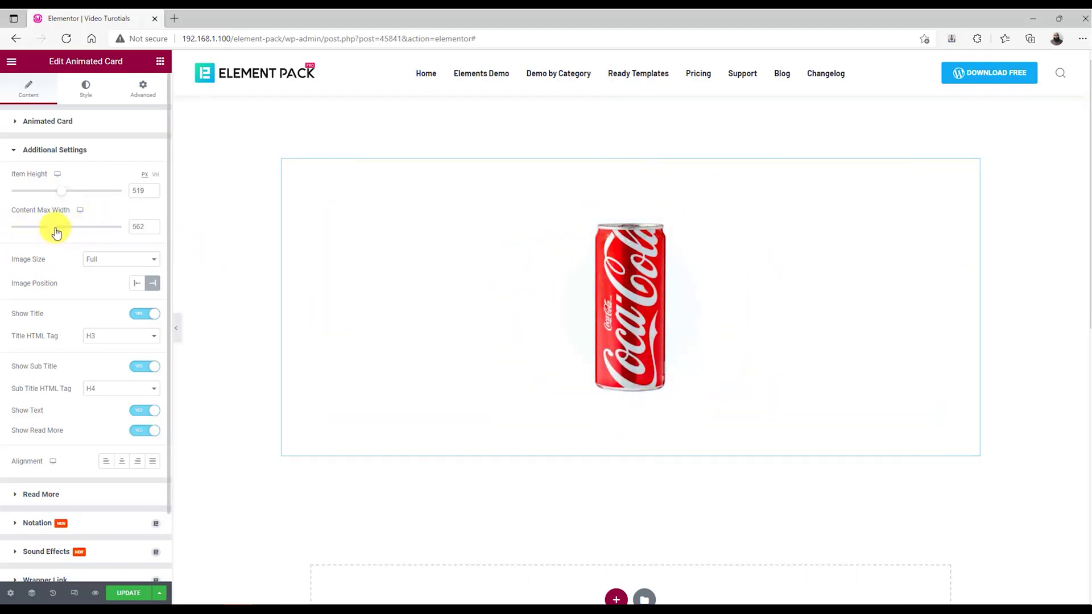
click(137, 285)
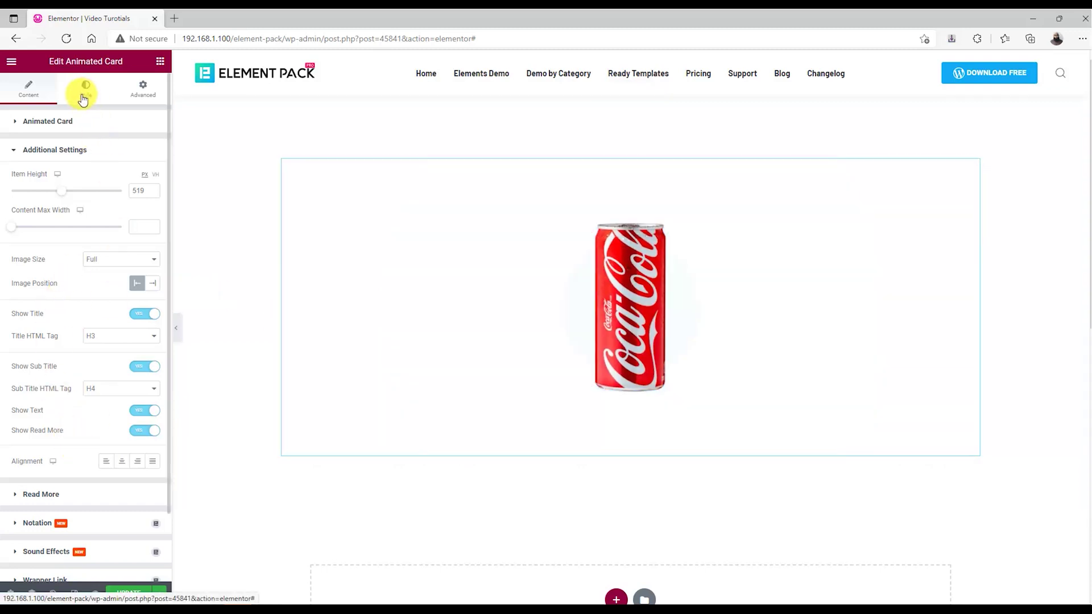
Step: Give the Animated Card's content a classic background in color #FC5252
click(83, 99)
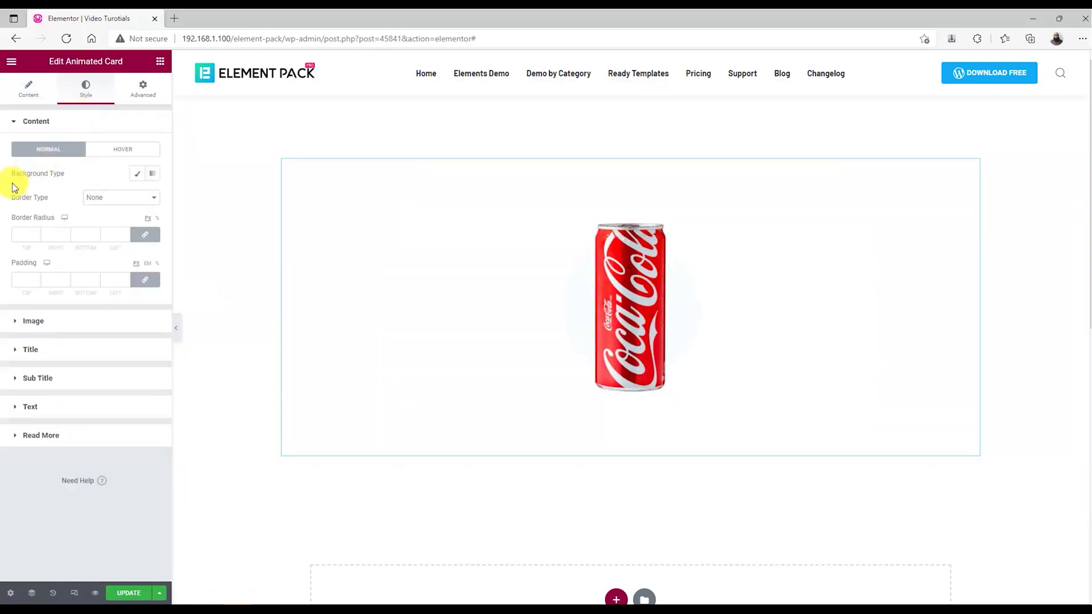
click(137, 174)
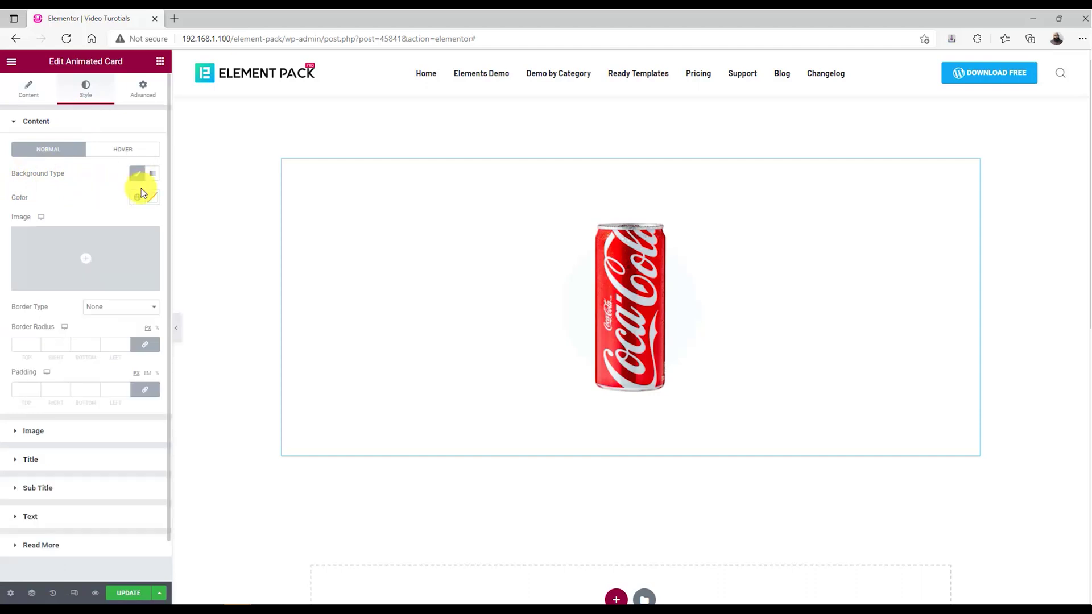
click(152, 199)
text(#FC5252)
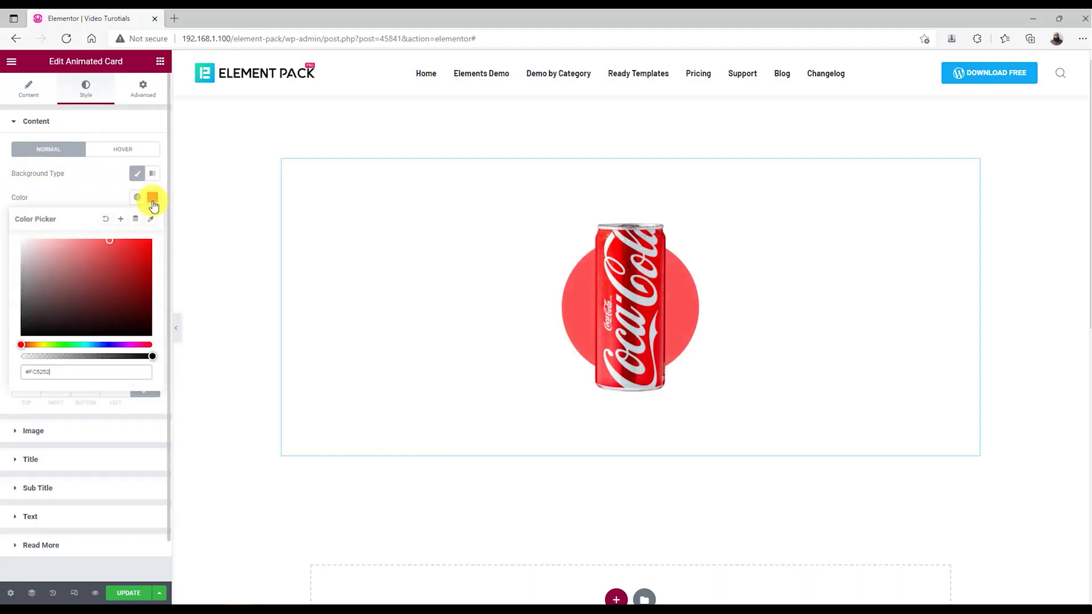
click(100, 200)
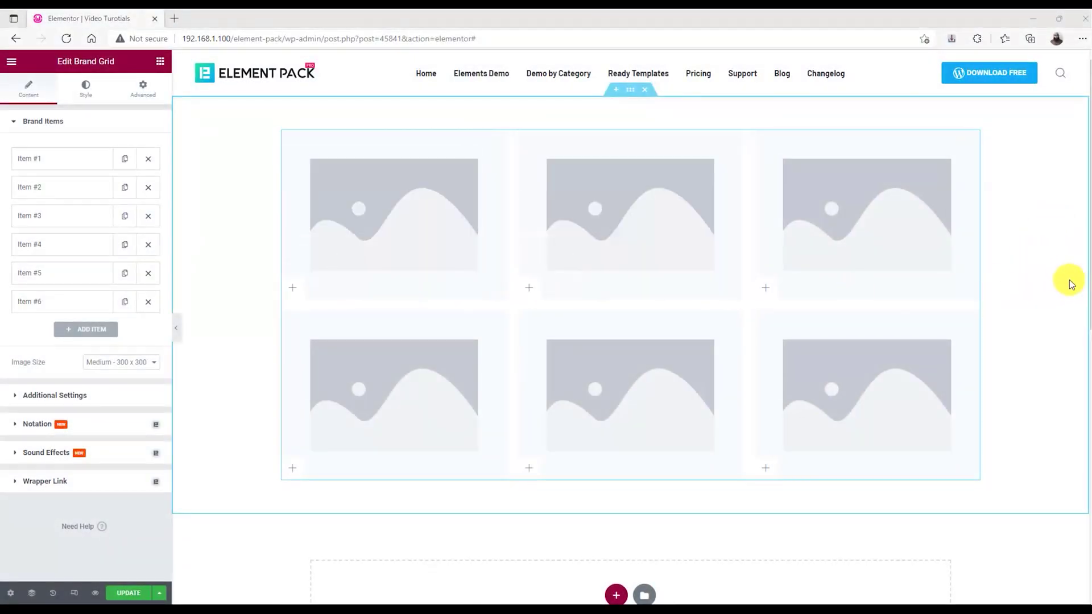
Step: Replace the brand image of Brand Grid item #1 with the Kubota logo from the media library
click(65, 163)
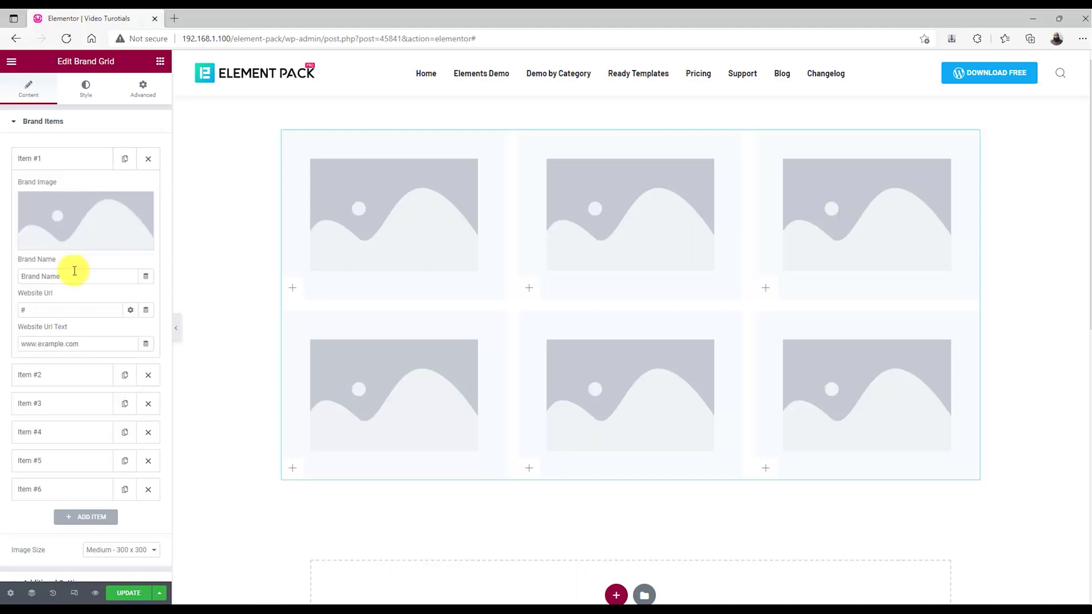
drag(92, 343, 15, 353)
click(96, 342)
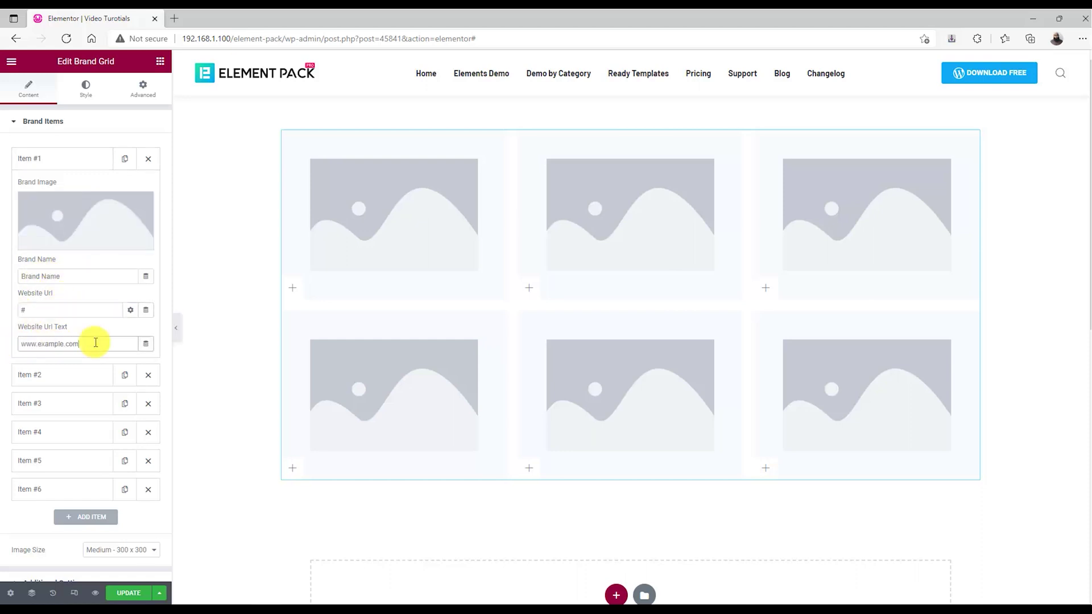
click(85, 218)
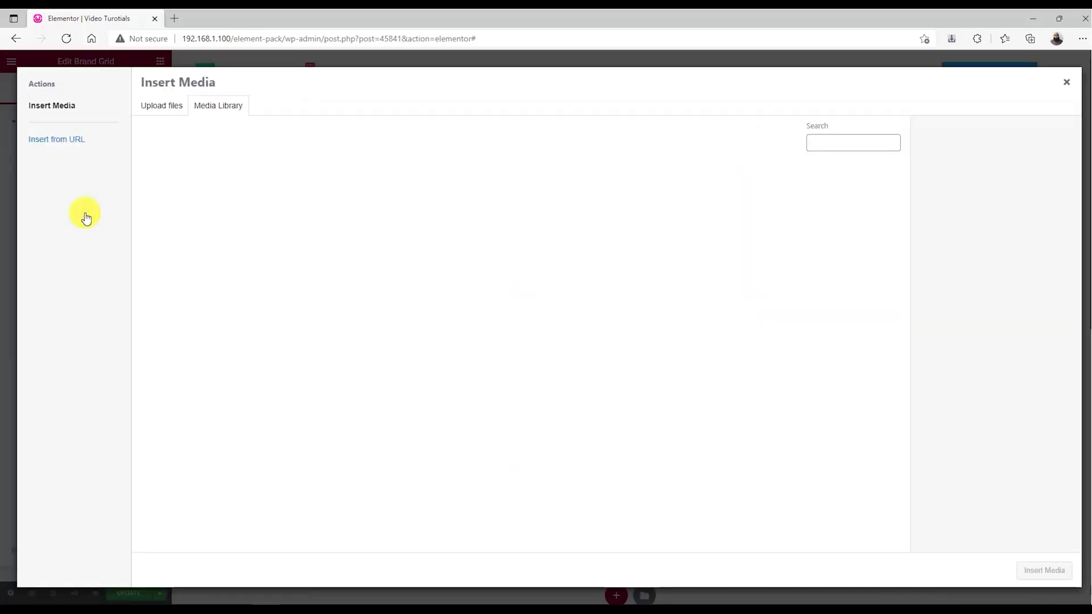
scroll(607, 490, down, 20)
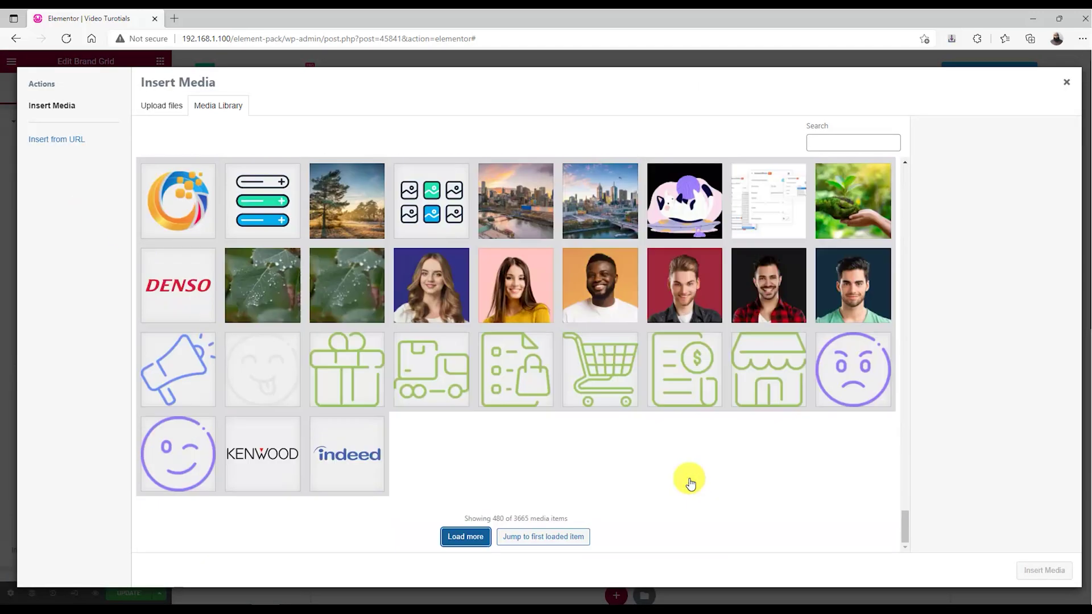
click(261, 395)
click(1044, 571)
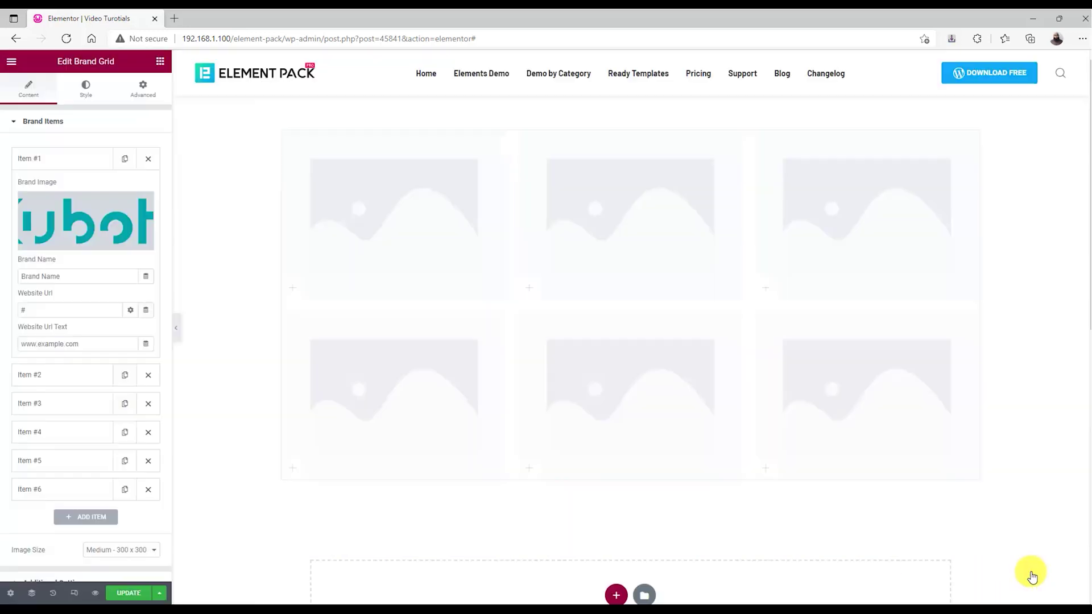
Step: Fill Brand Grid items #2 to #6 with the Kenwood, Indeed, Soriana, Zalando and FlixBus logos from the media library
click(91, 165)
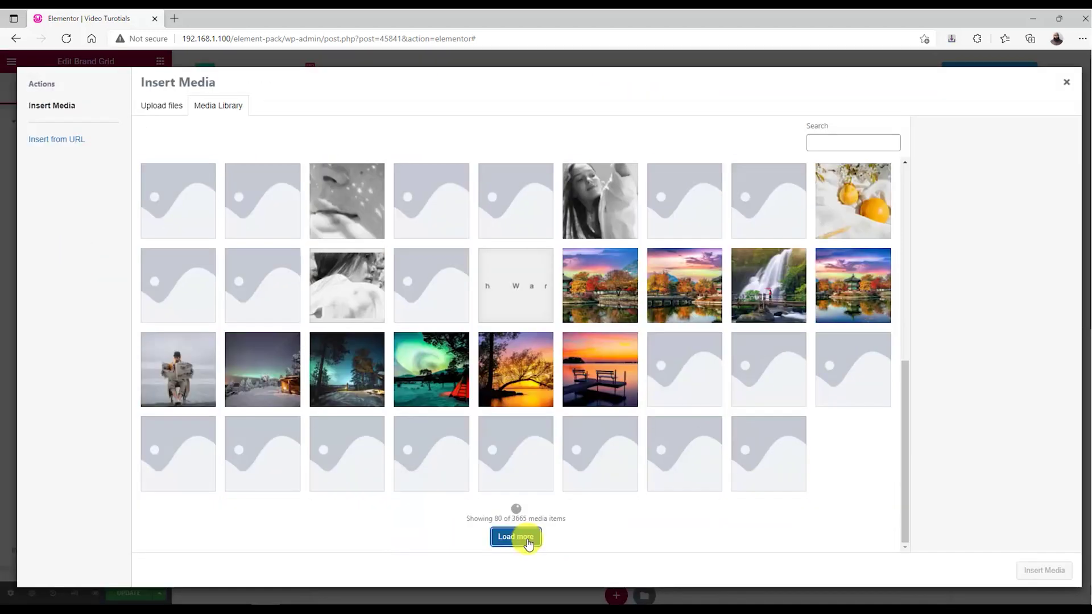
click(516, 534)
scroll(675, 483, up, 5)
scroll(675, 483, down, 10)
click(699, 340)
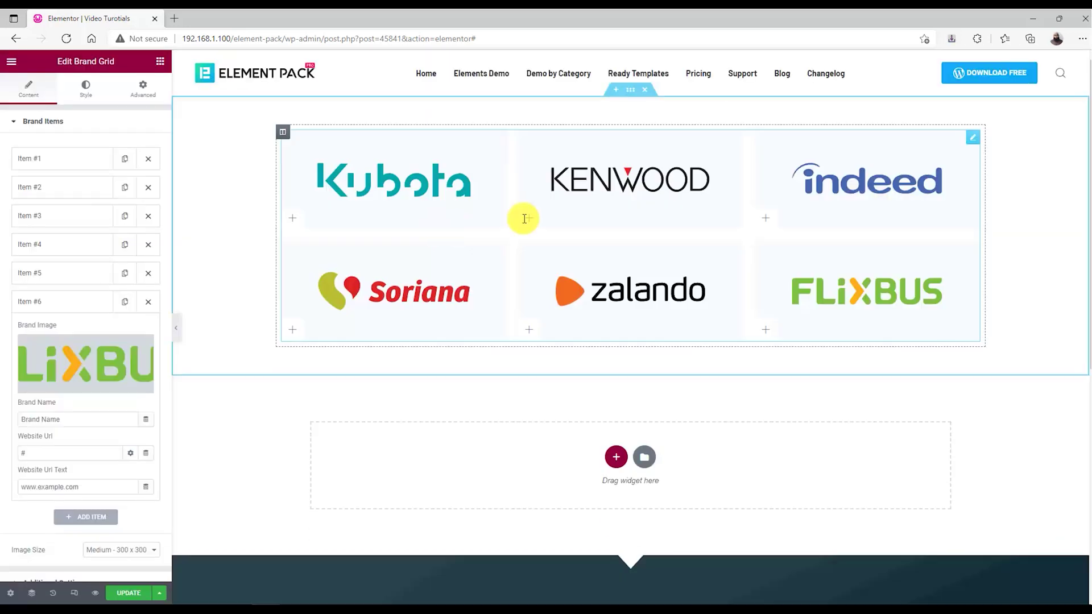
click(73, 304)
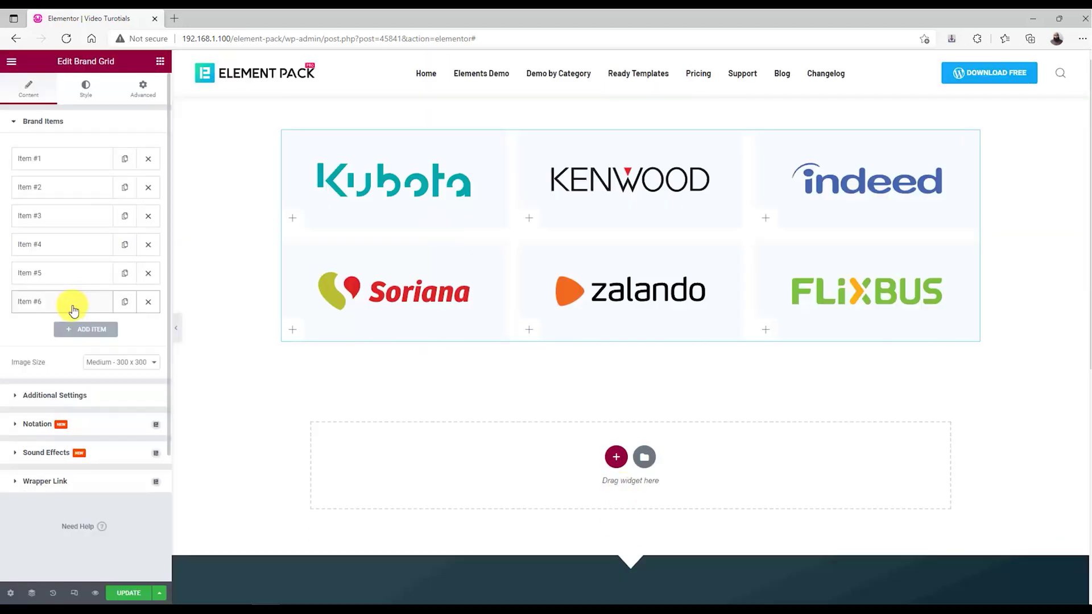
Step: Set the Brand Grid's image size to Full and both its column gap and row gap to 30
click(127, 362)
click(127, 491)
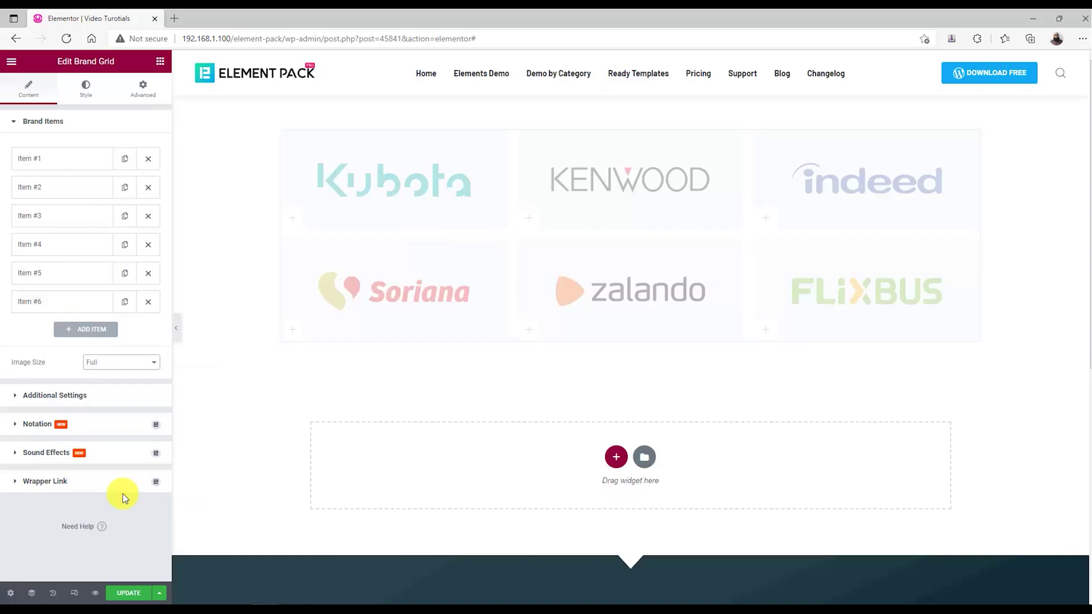
click(85, 396)
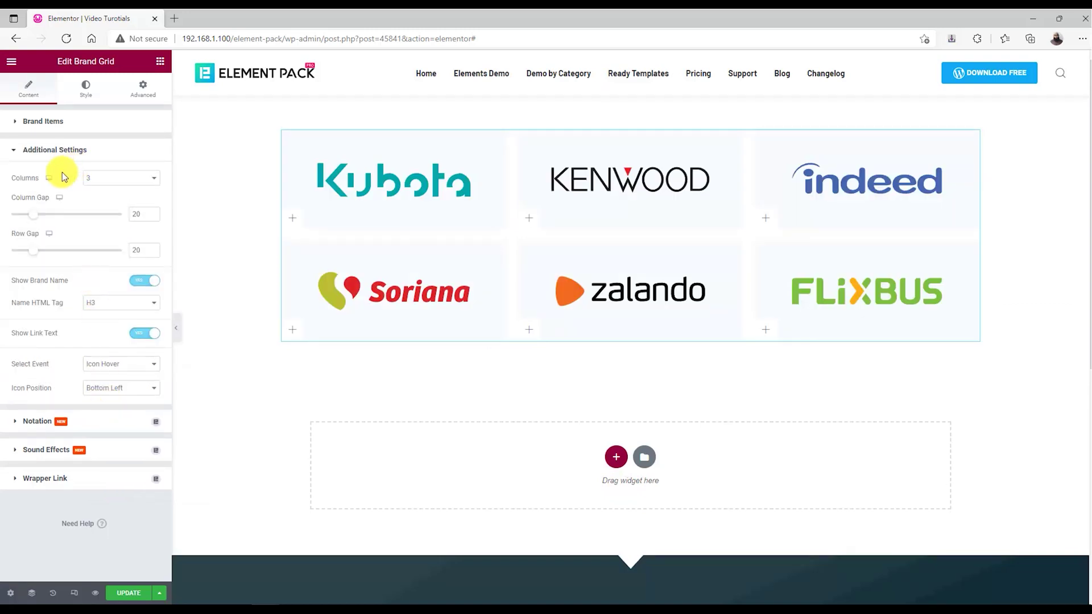
drag(36, 218, 48, 218)
drag(37, 256, 46, 256)
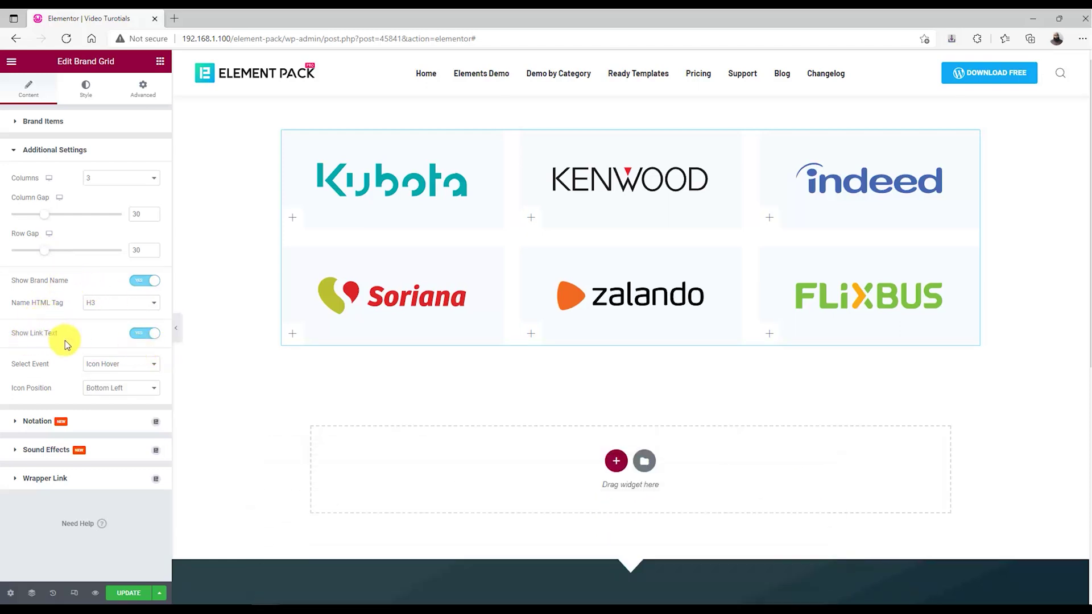
Step: Set the Brand Grid's trigger event to Click and its icon position to Bottom Right
click(121, 367)
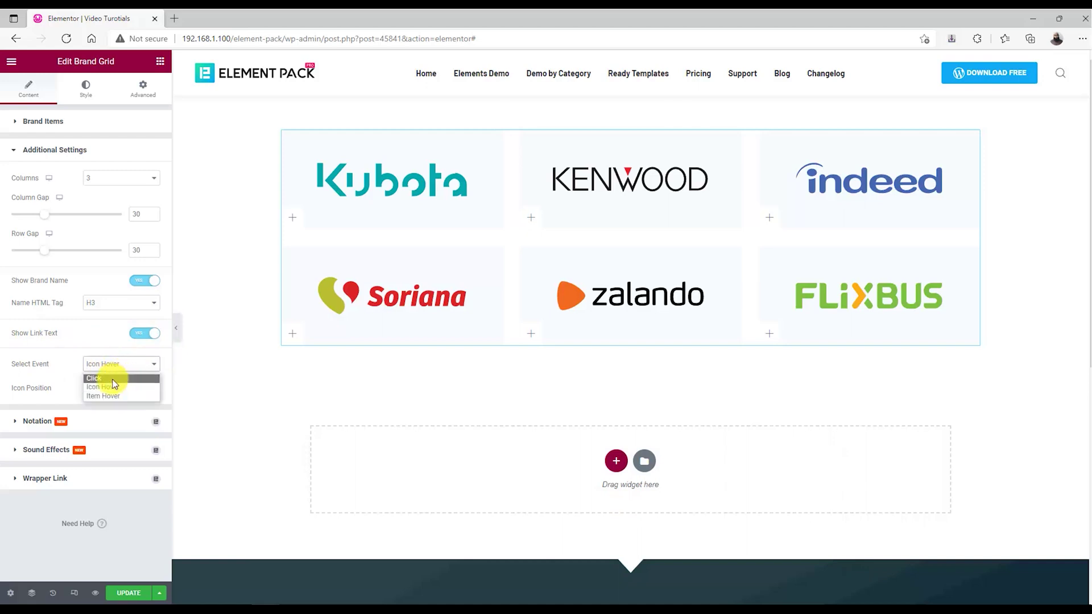
click(112, 379)
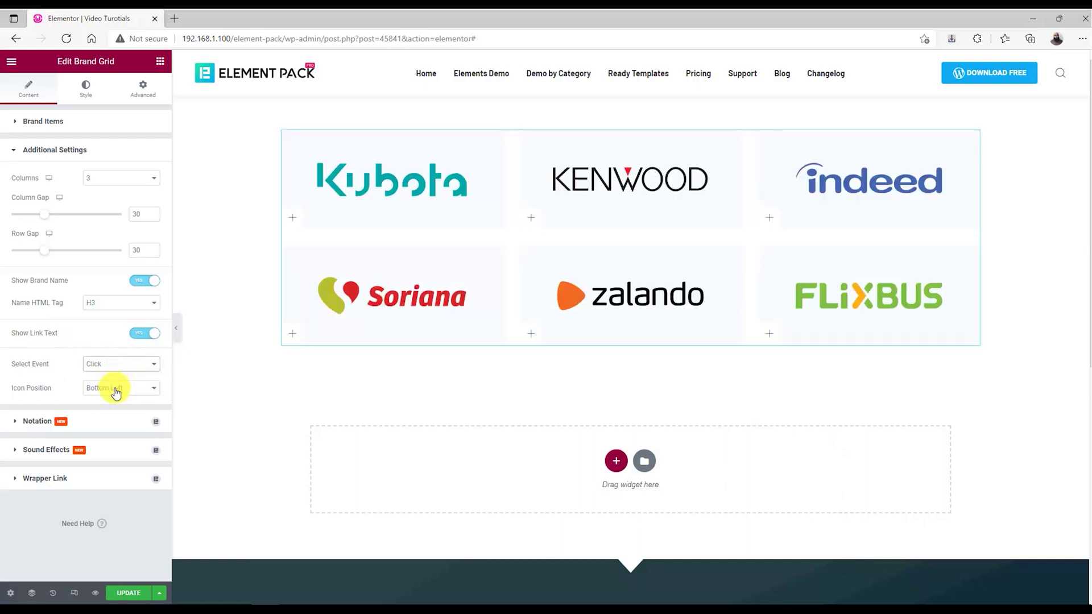
click(116, 391)
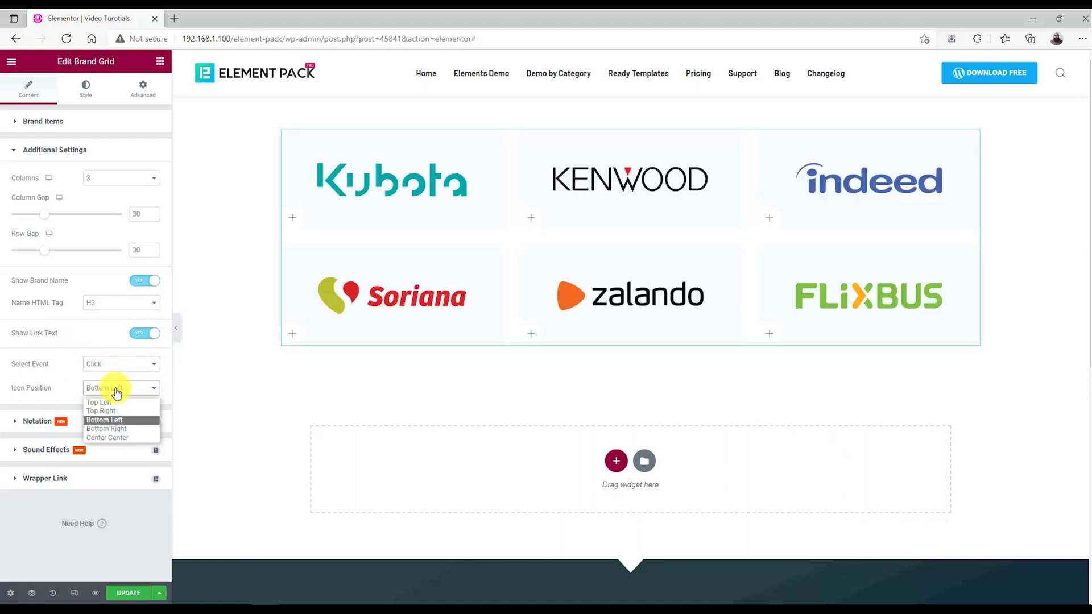
click(121, 430)
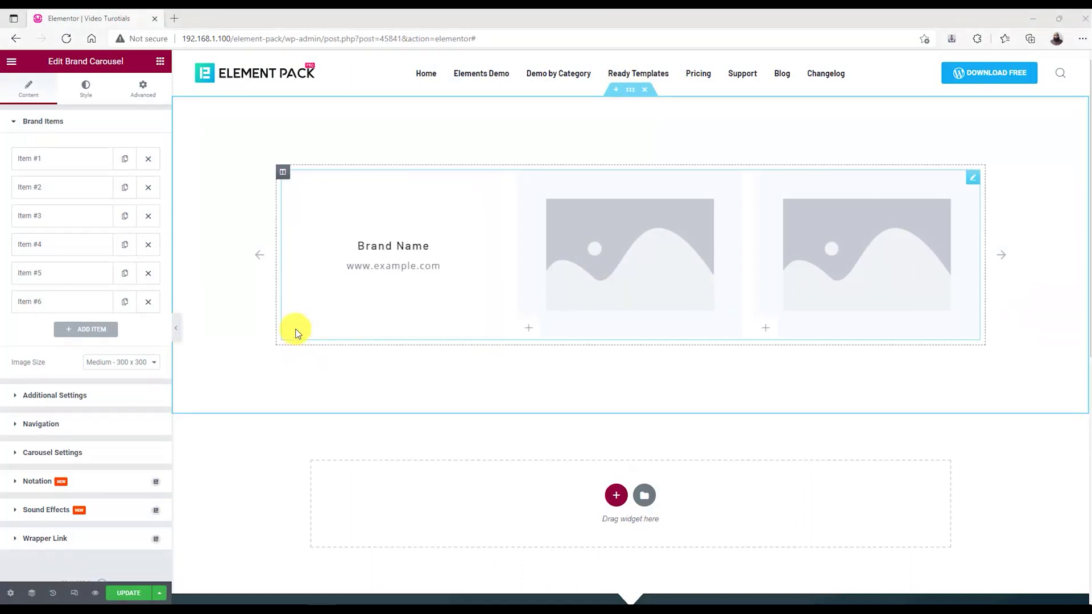
Step: Replace the brand image of Brand Carousel item #1 with the round blue and pink spine logo, searching the media library for "log"
click(1003, 257)
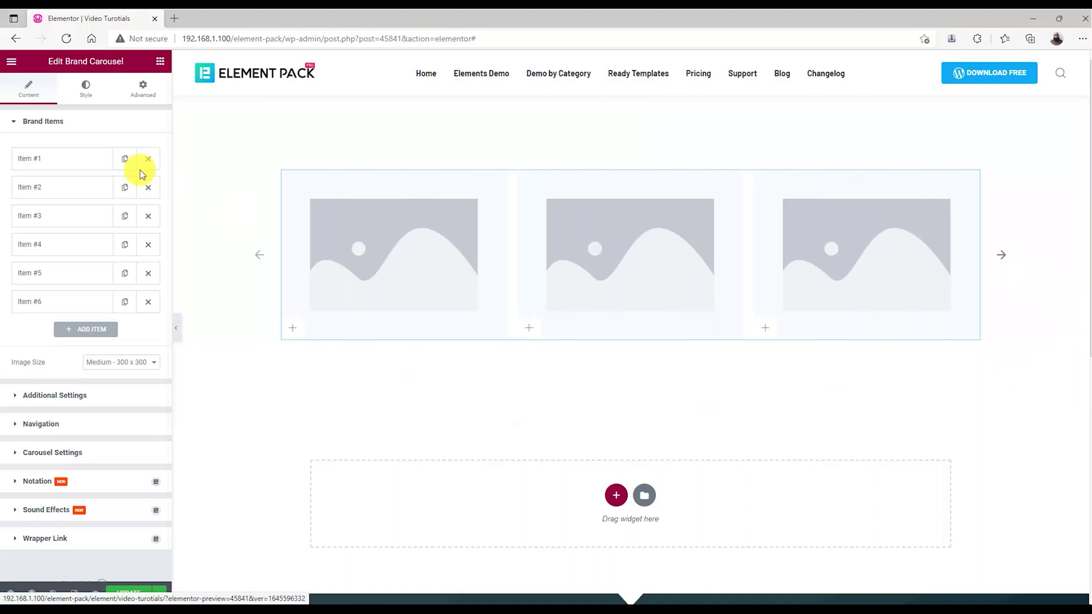
click(70, 163)
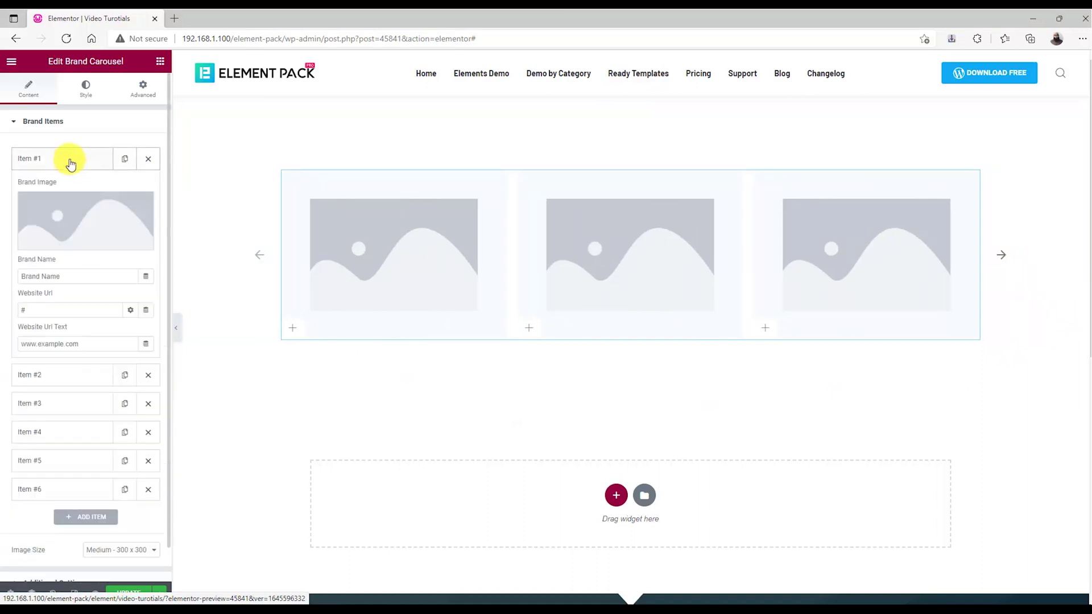
triple_click(42, 276)
triple_click(19, 310)
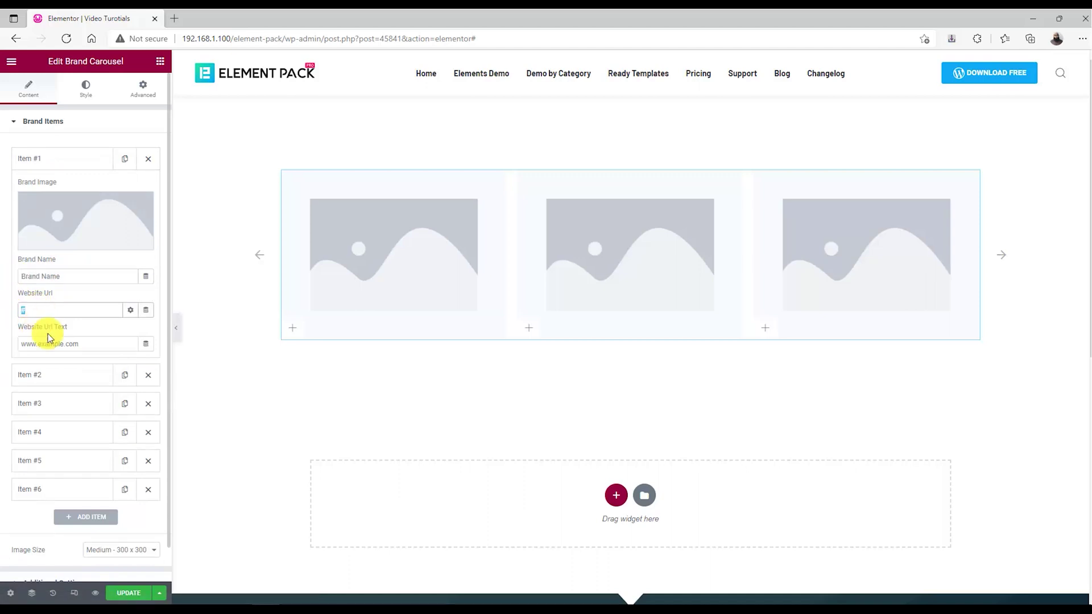
drag(86, 345, 15, 346)
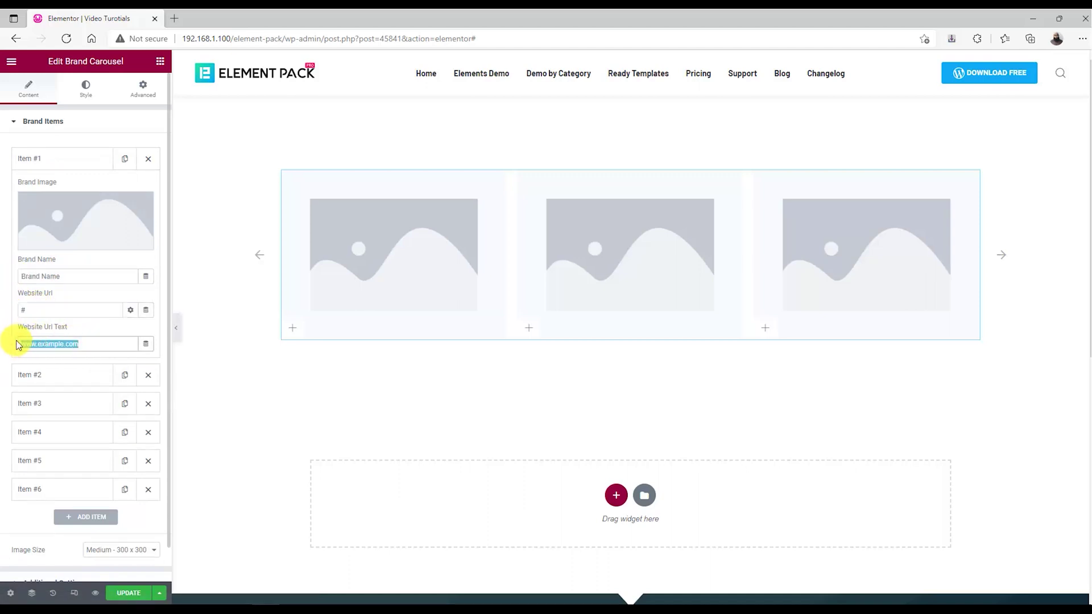
click(81, 220)
click(834, 137)
text(log)
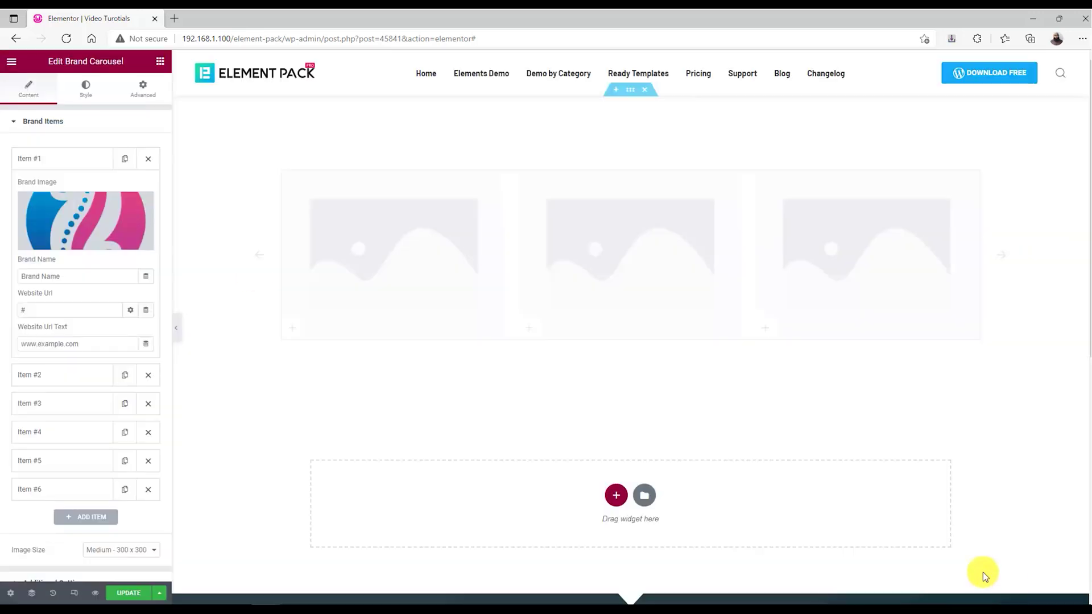
Step: Fill the remaining Brand Carousel items with blue and pink logos, searching the media library for names such as "log-05" and "log-03"
click(63, 241)
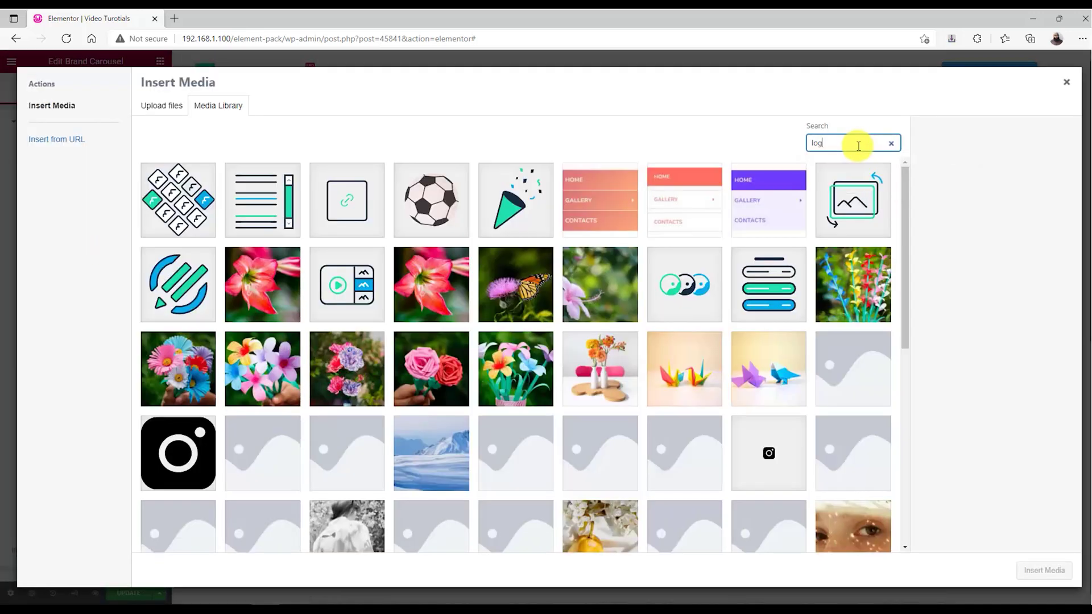
text(-05)
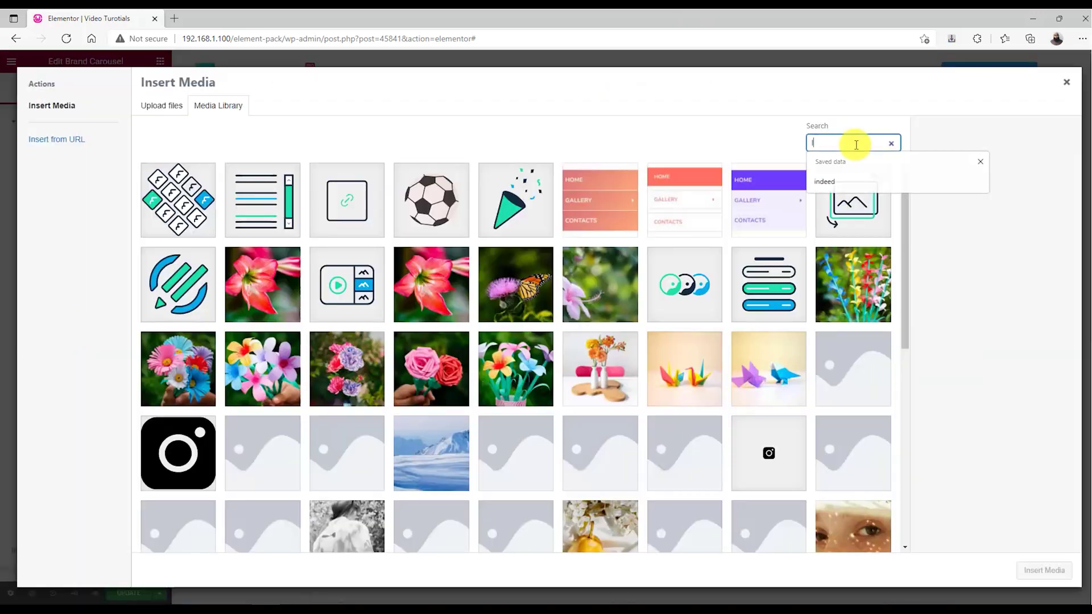
text(og-03)
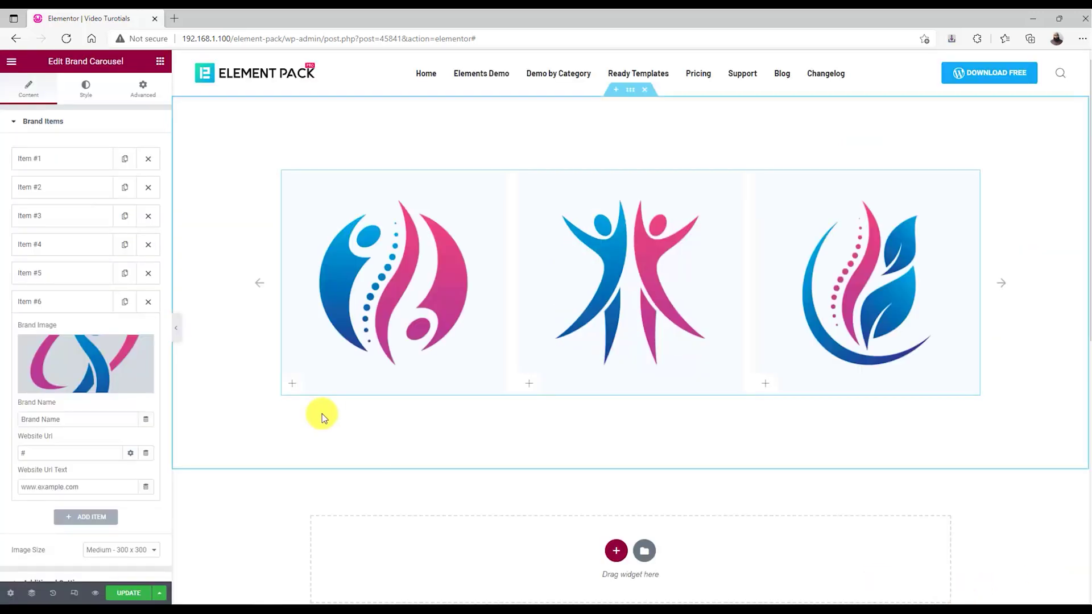
Step: Set the image size of the Brand Carousel's items to 150
click(86, 95)
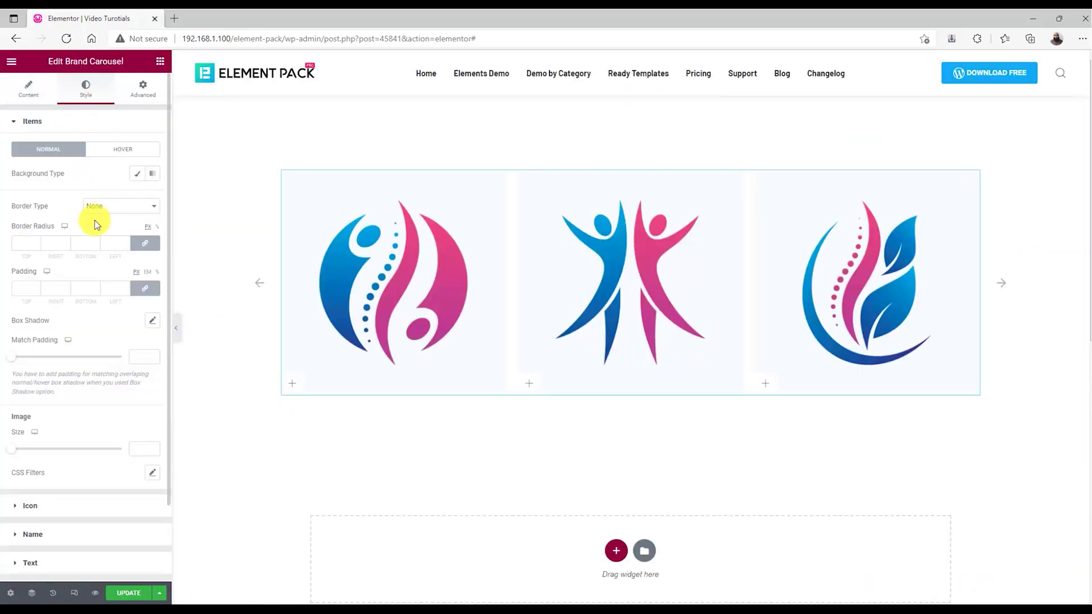
drag(11, 453, 41, 460)
click(151, 446)
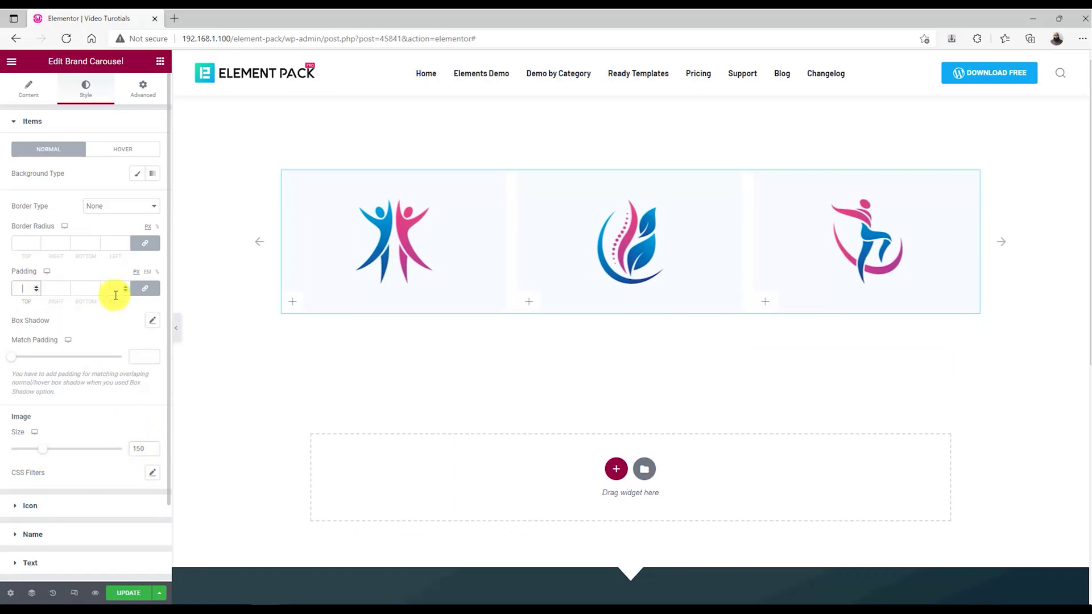
Step: Unlink the Brand Carousel items' padding values and set the top and bottom padding to 70 px
click(136, 296)
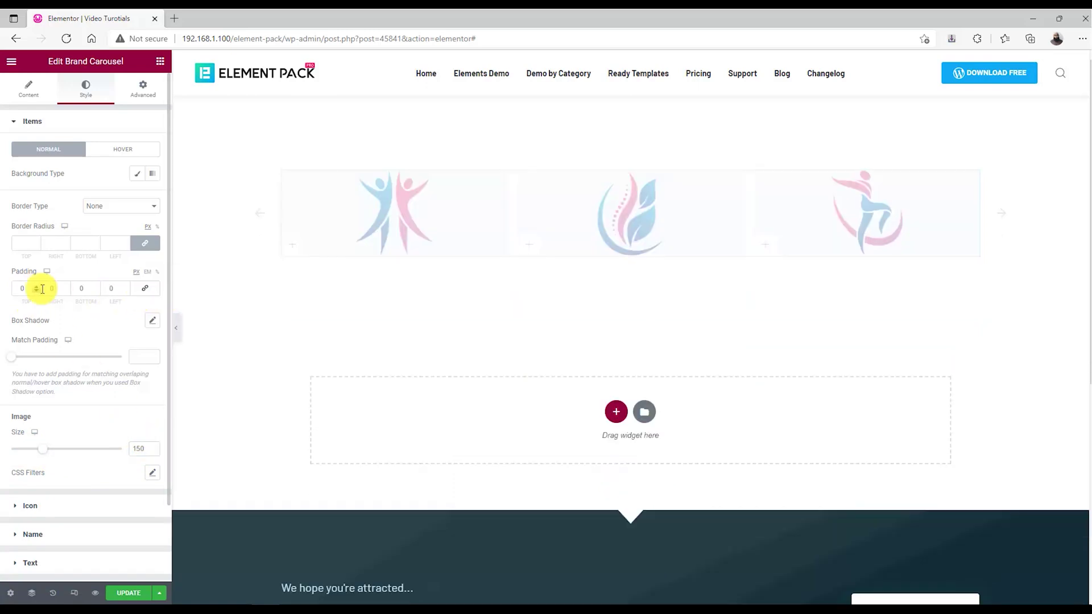
click(20, 290)
text(7)
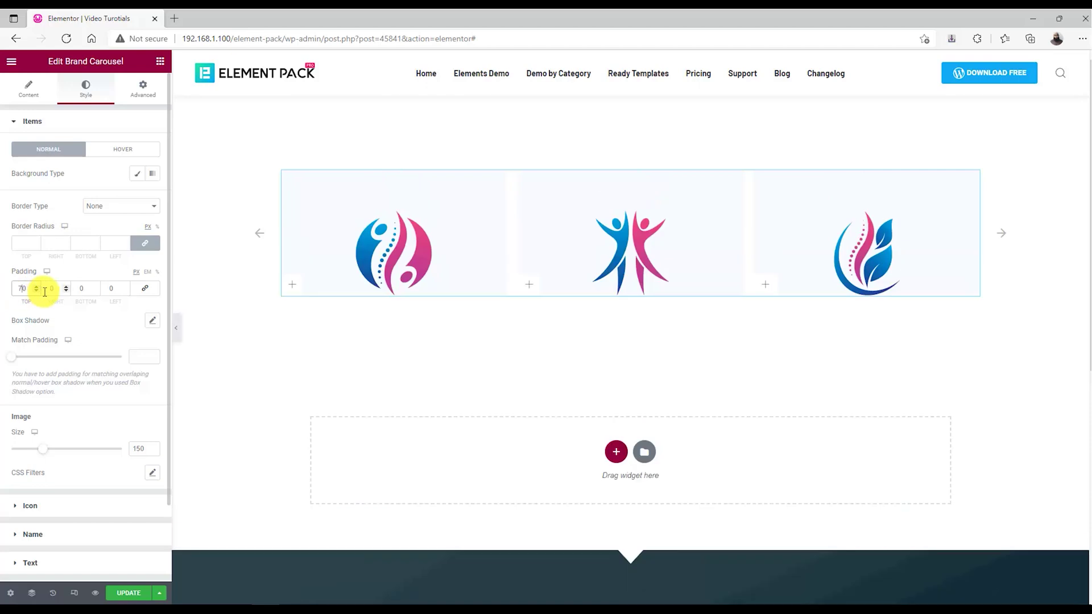
click(74, 290)
text(70)
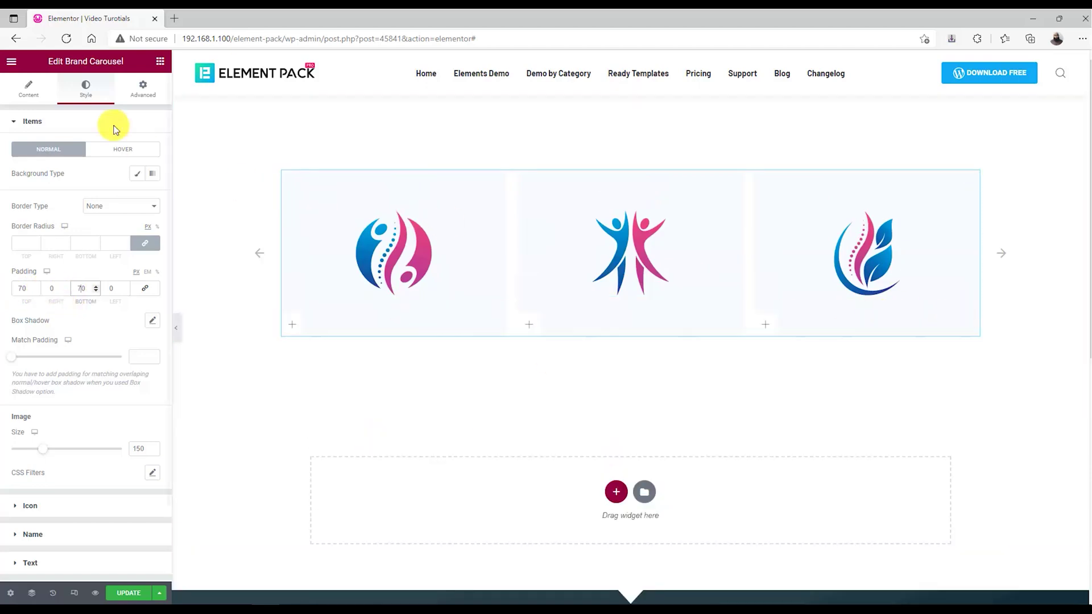
Step: Set the Brand Carousel's item gap to 30 and its icon position to Top Left
click(32, 91)
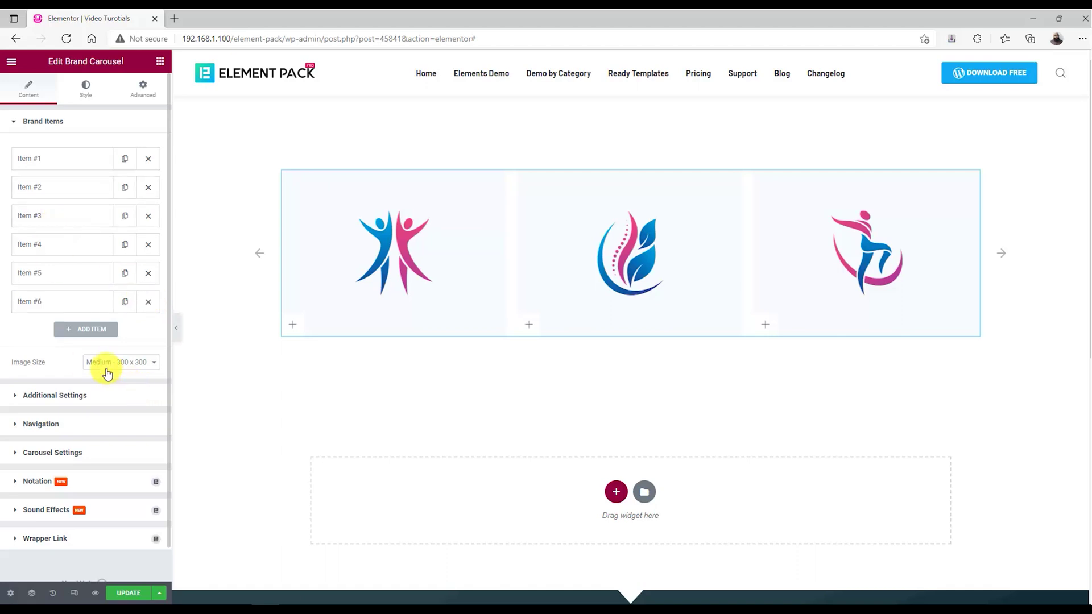
click(65, 396)
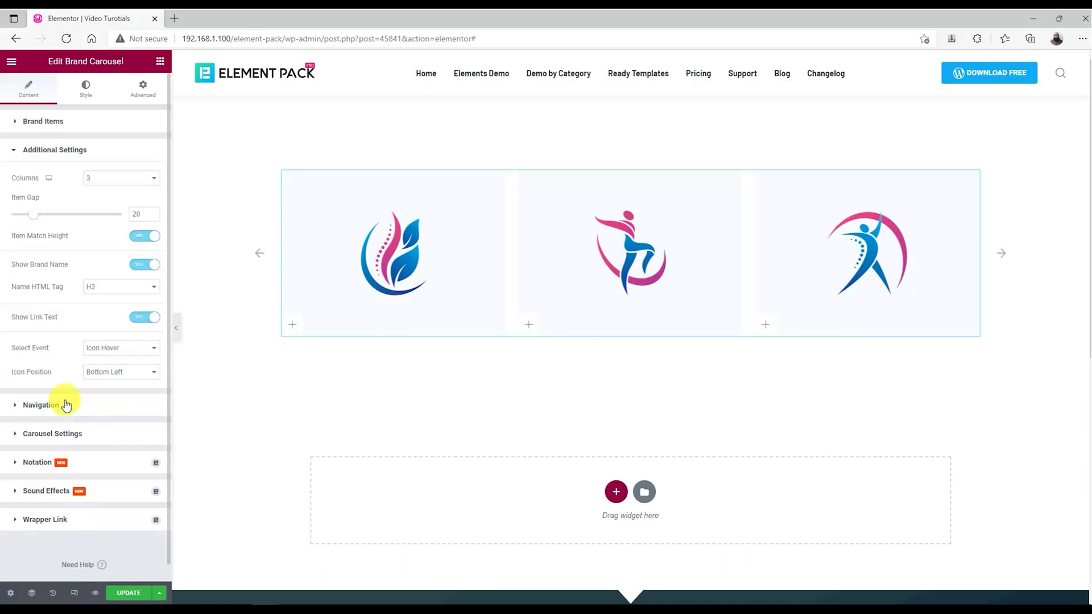
drag(40, 219, 45, 222)
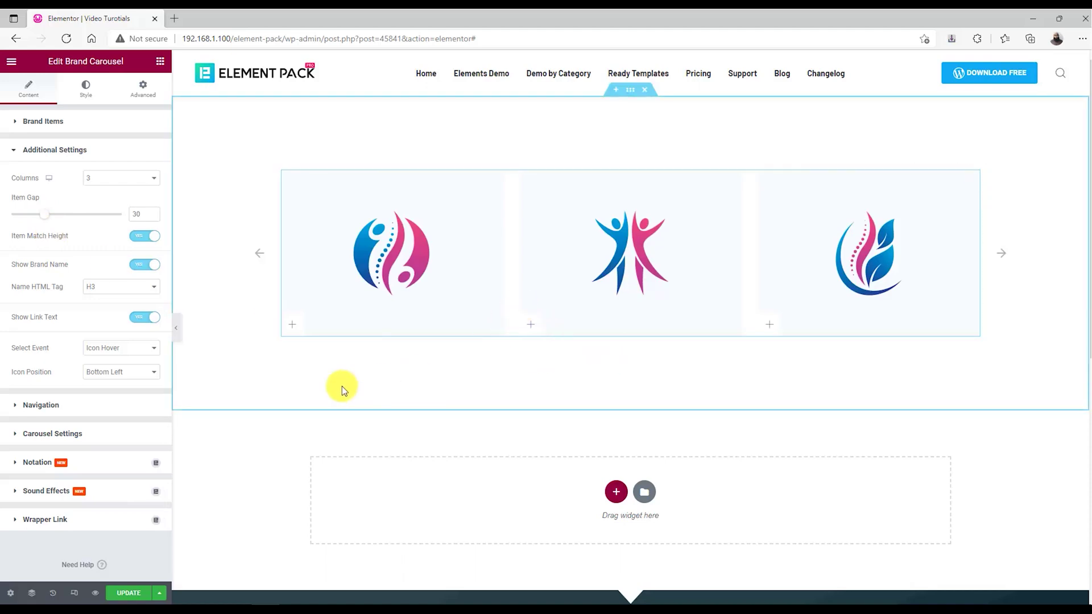
click(117, 348)
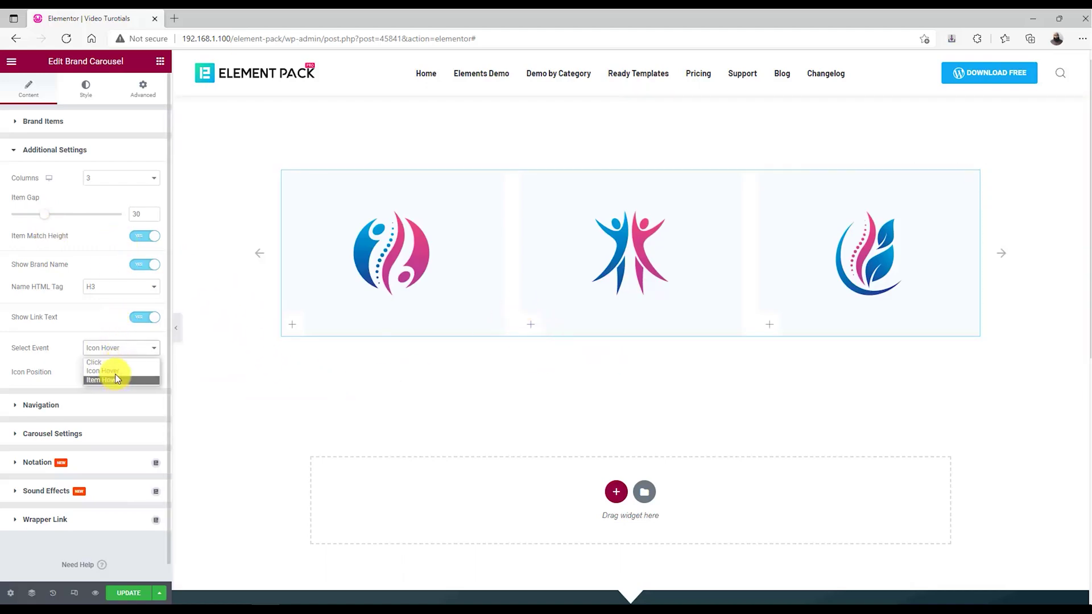
click(77, 350)
click(114, 372)
click(113, 387)
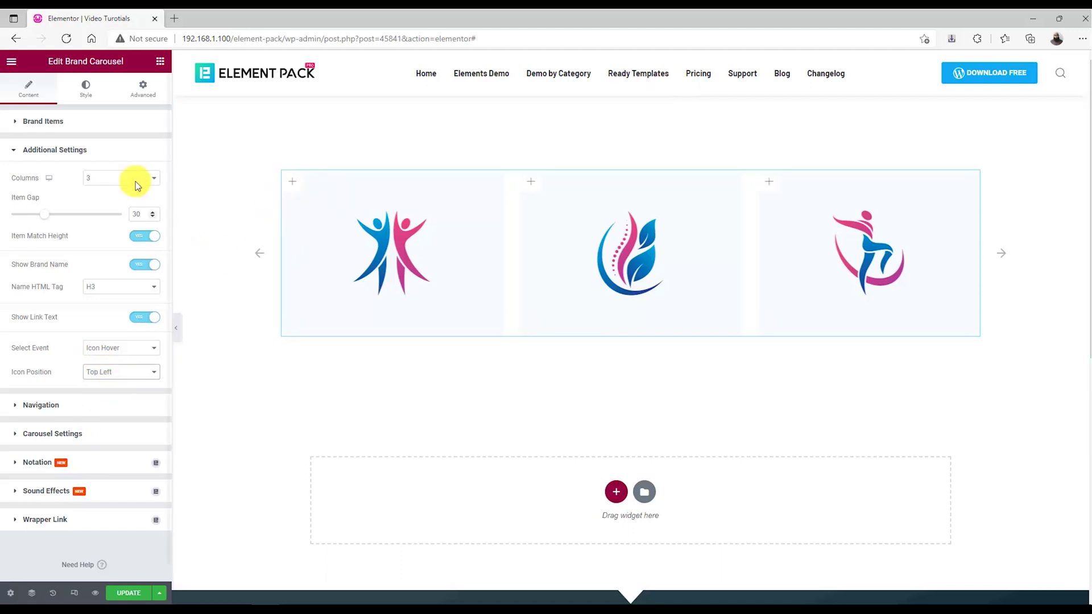
Step: Give the Brand Carousel items a fully transparent classic background with the color #02010100
click(86, 90)
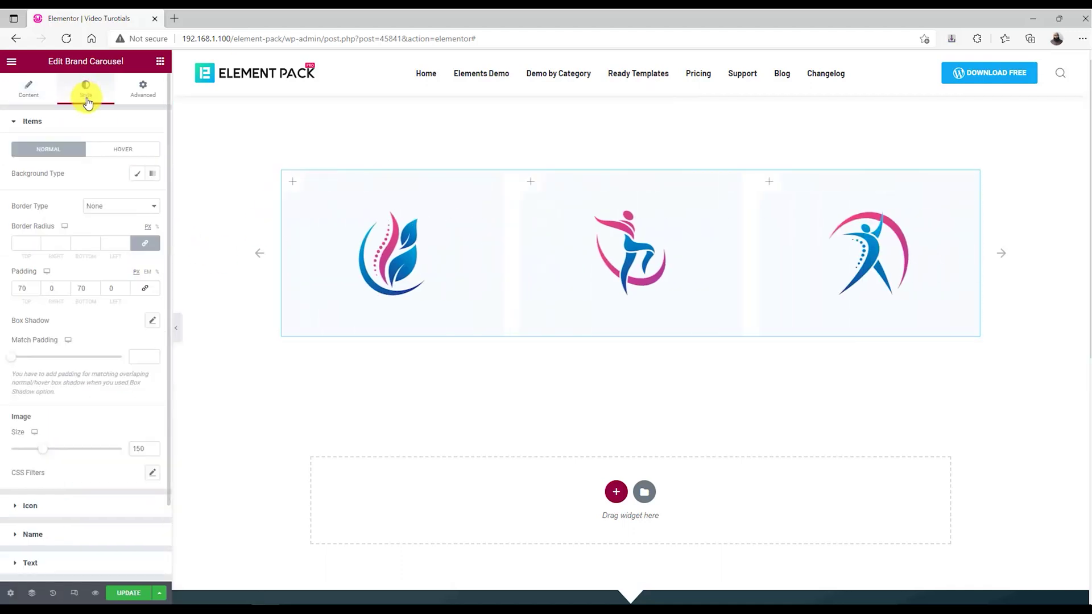
click(138, 175)
click(152, 197)
drag(151, 356, 23, 356)
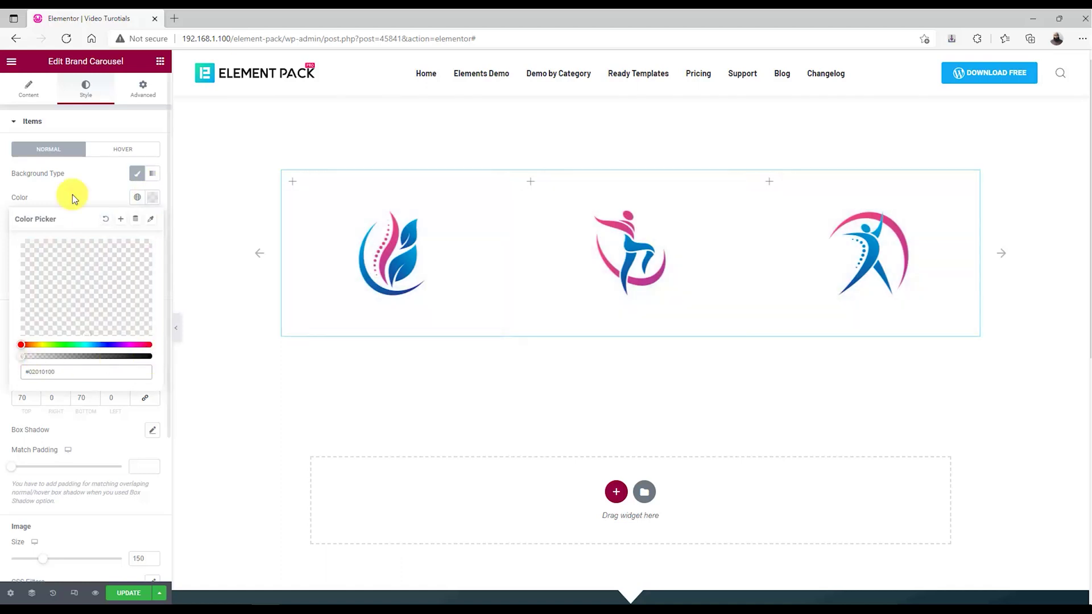
click(73, 195)
Step: Add a solid border of width 1 in translucent pink #DB408424 to the Brand Carousel items
click(111, 315)
click(112, 345)
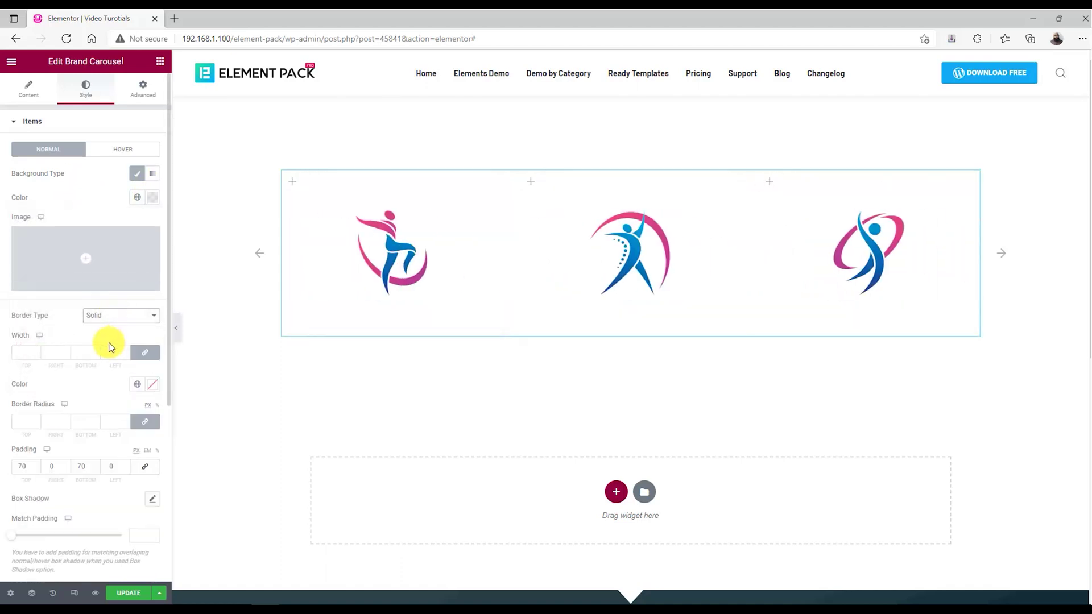
click(27, 353)
text(1)
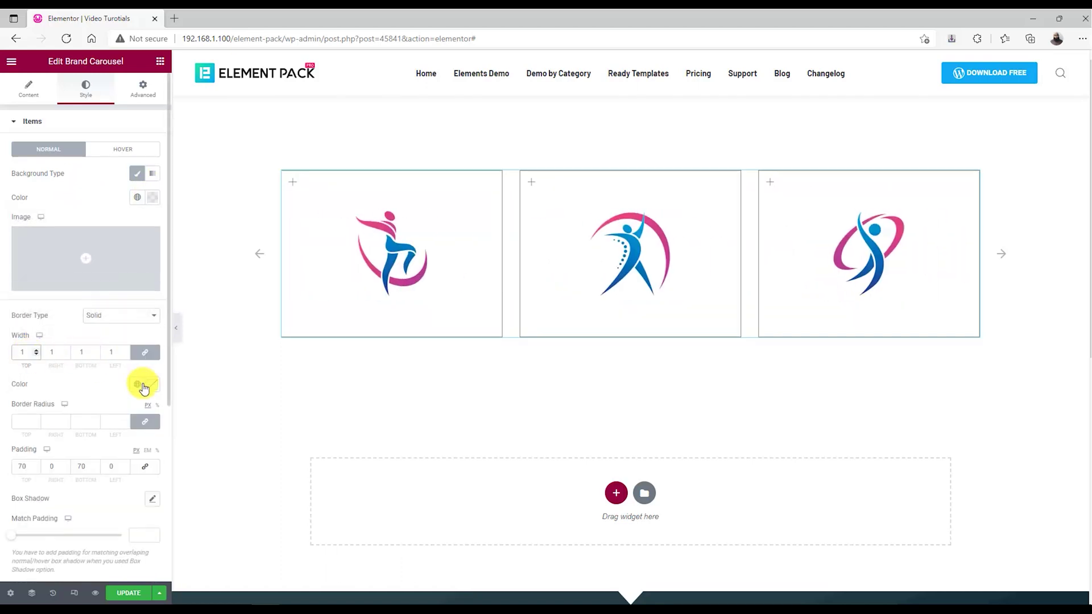
click(152, 384)
text(#DB4098)
drag(149, 543, 49, 543)
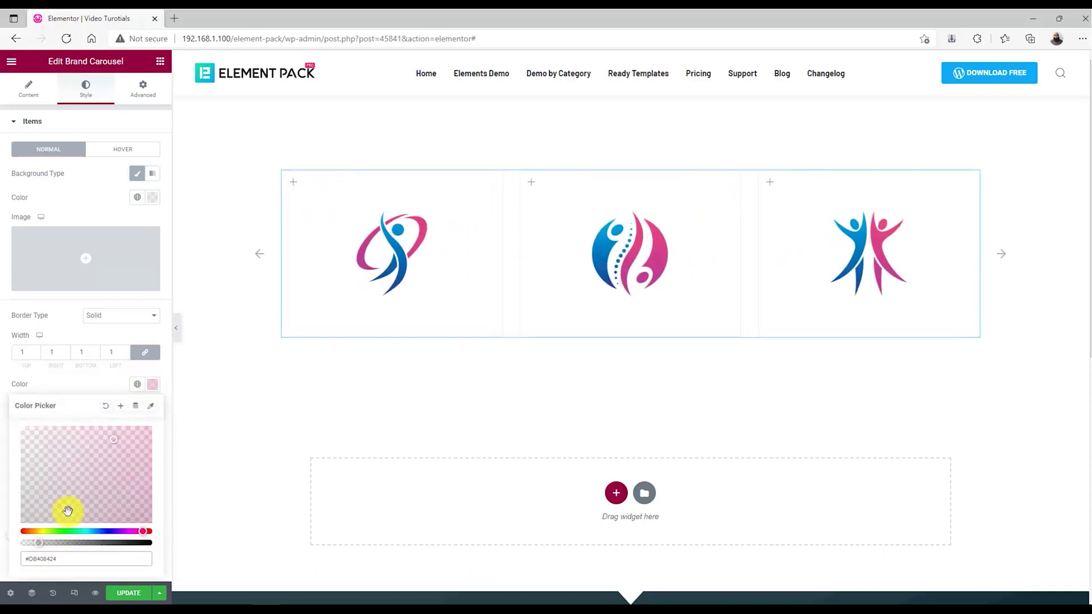
click(101, 386)
Step: Give the Brand Carousel icon a solid translucent pink border with width 1 on the right and bottom and 0 on the top and left
scroll(125, 411, down, 6)
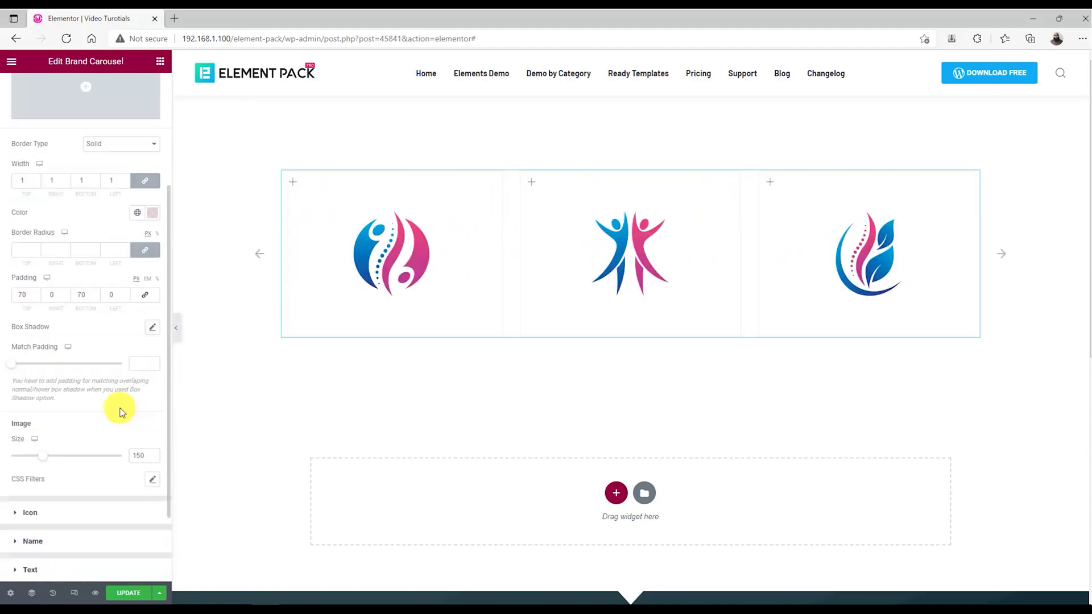
click(76, 421)
click(98, 228)
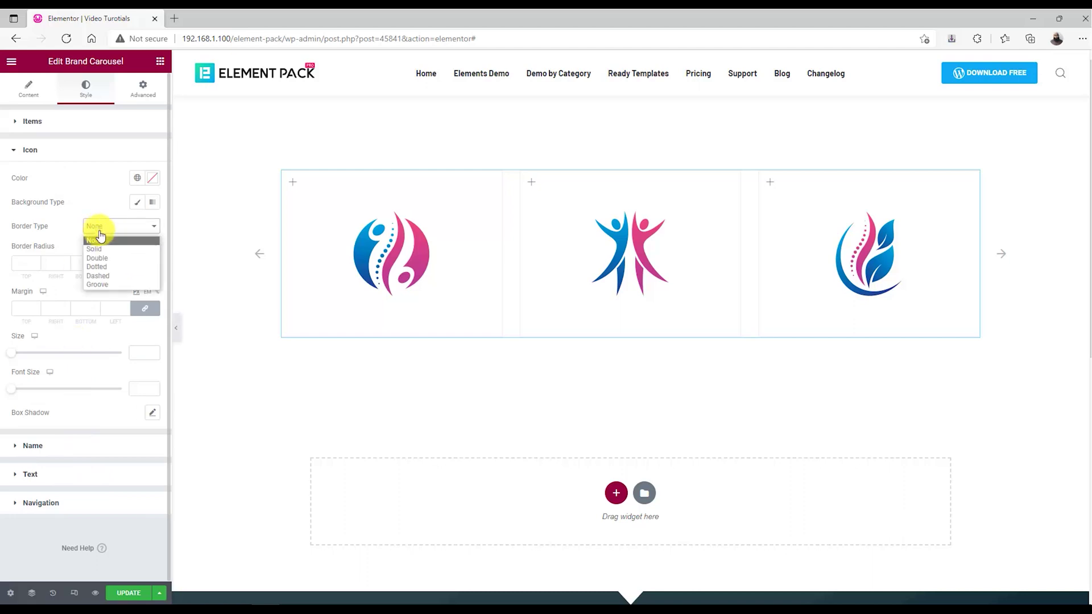
click(101, 250)
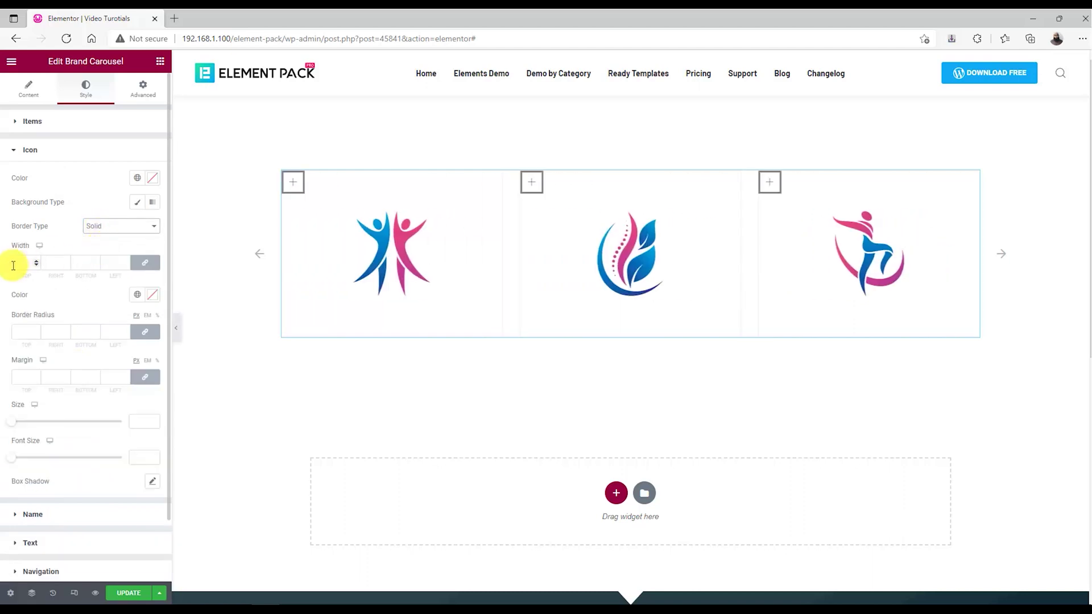
click(152, 295)
click(78, 292)
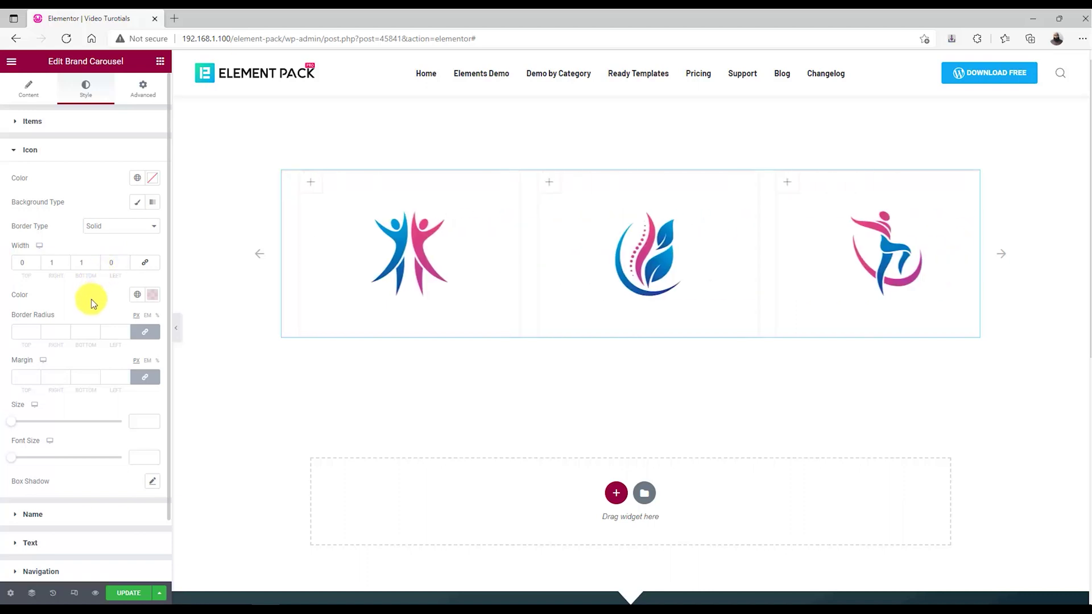
Step: Set the Brand Carousel's icon color to the pink #DB408424 and raise its opacity
click(153, 178)
text(#DB408424)
drag(39, 338, 97, 339)
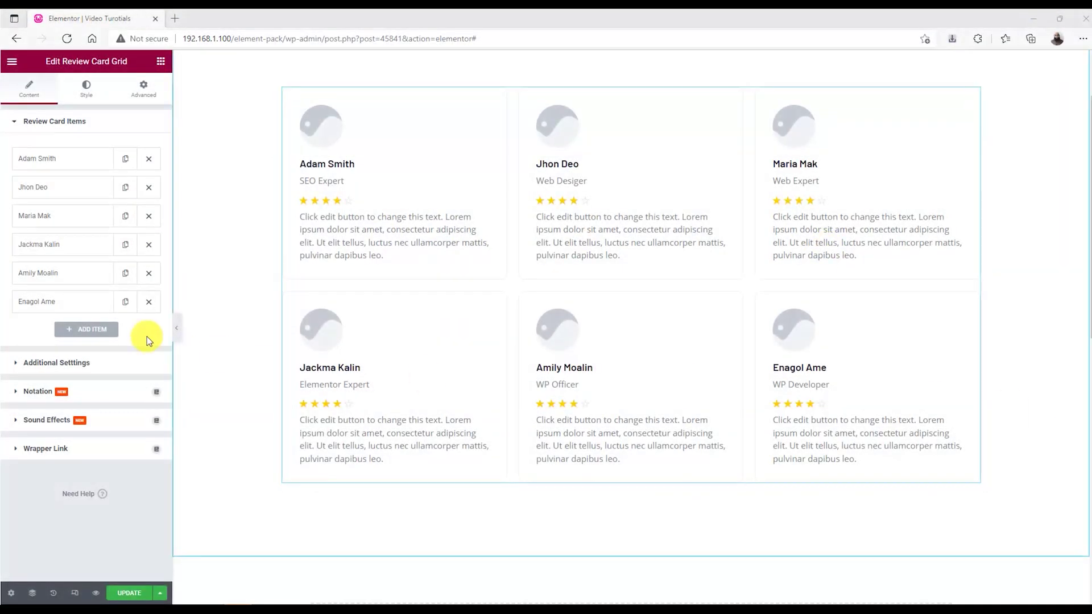
Step: Set the first review card's rating to 5 in the Review Card Grid and go through its text fields
click(74, 160)
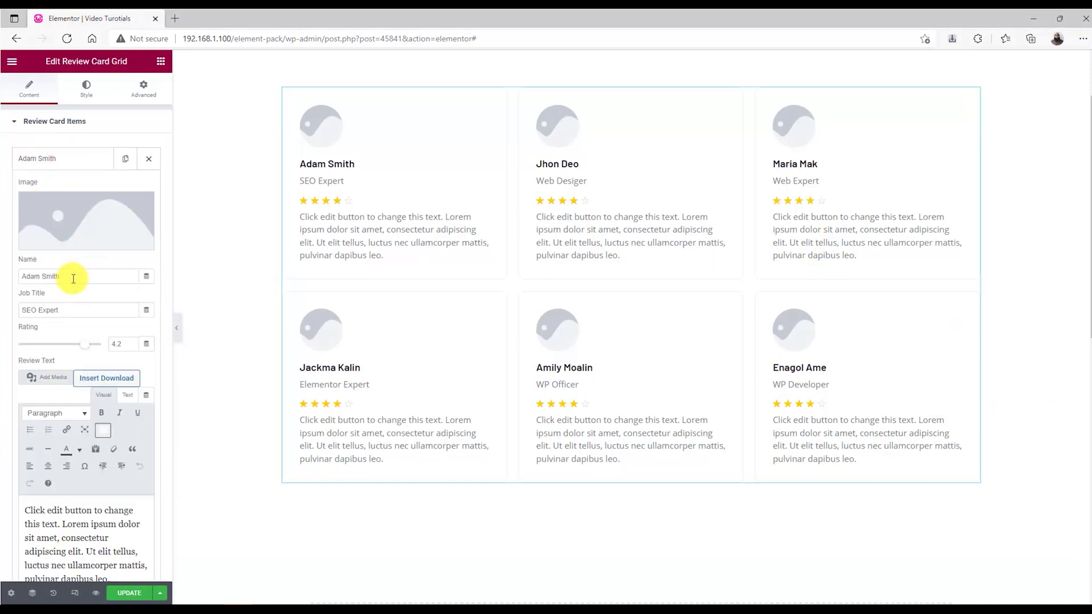
click(55, 310)
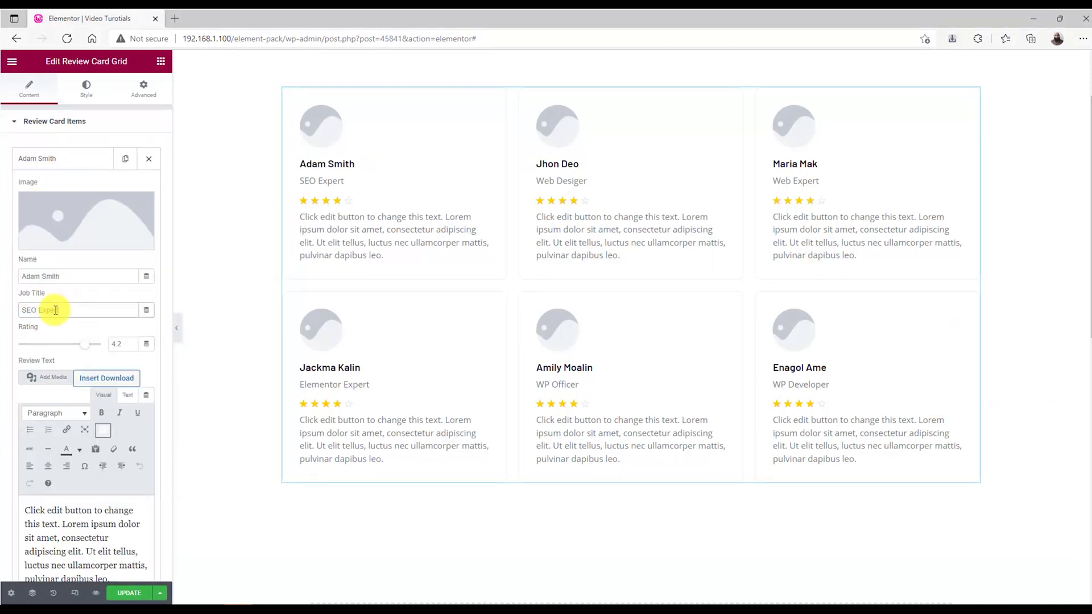
drag(87, 348, 102, 348)
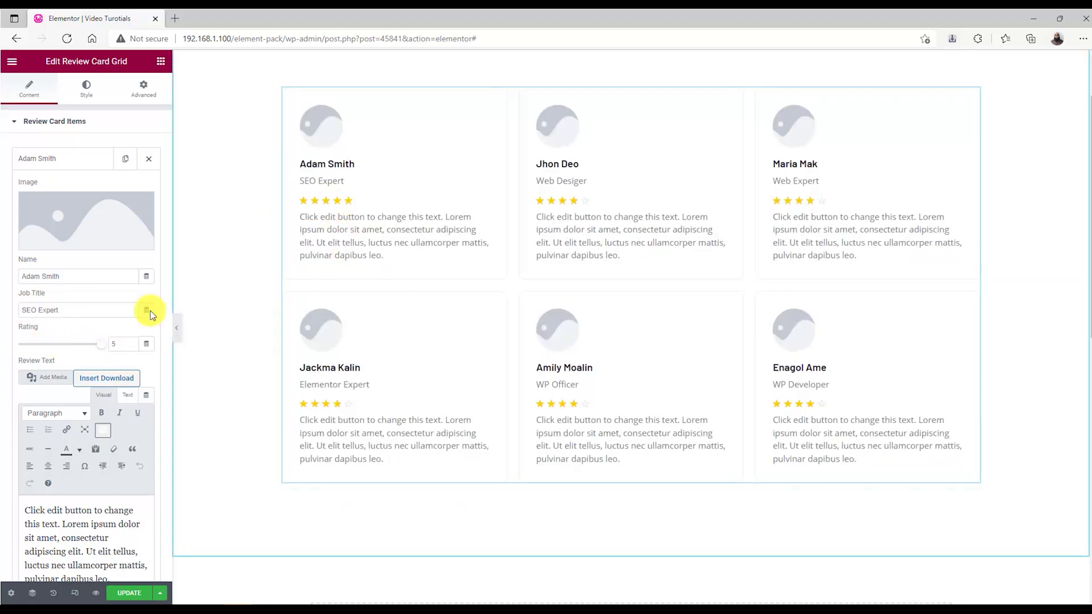
scroll(108, 340, down, 1)
scroll(108, 340, down, 1)
drag(108, 467, 22, 392)
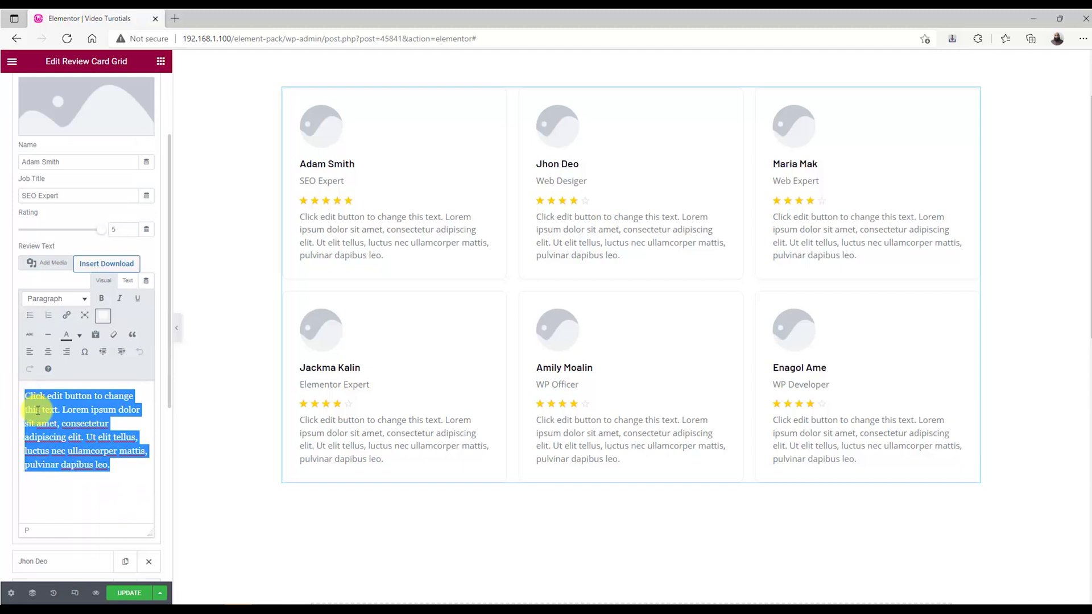
scroll(125, 350, up, 2)
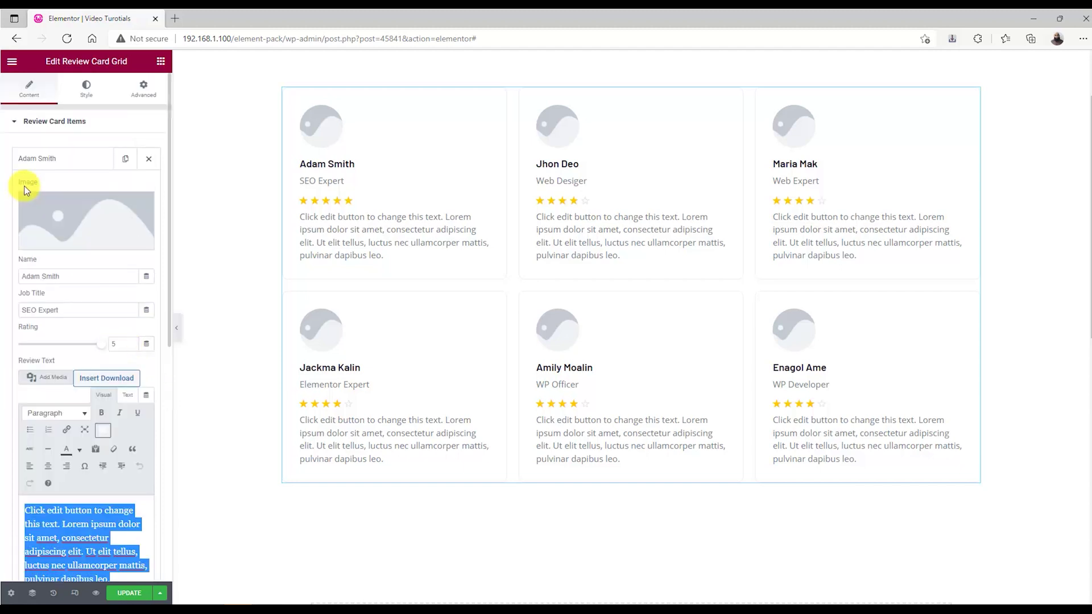
Step: Replace the review cards' placeholder images with portrait photos from the media library and set the last card's rating to 3.5
click(86, 219)
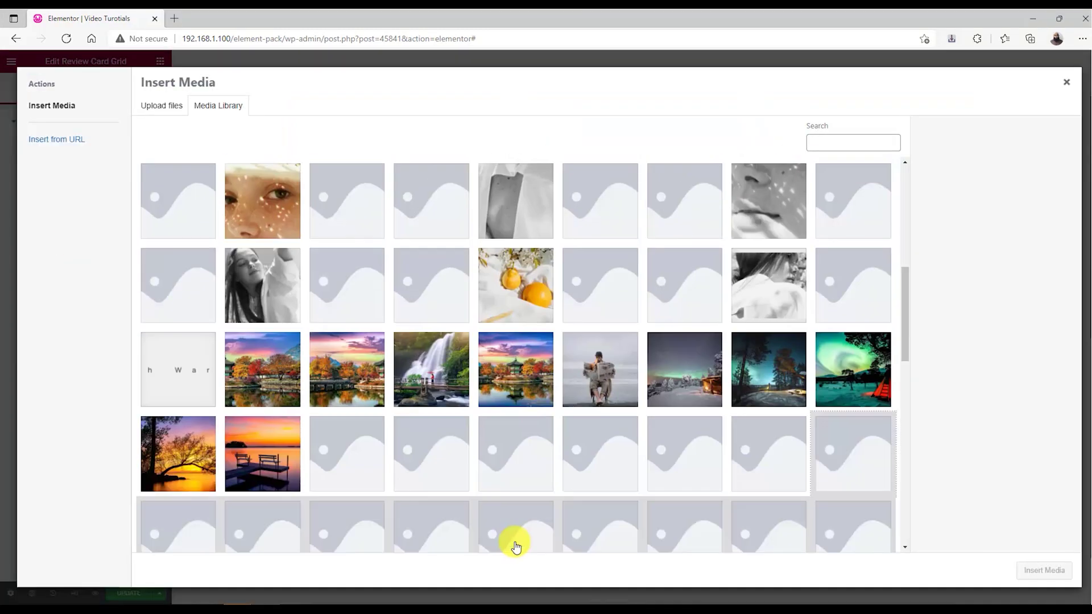
scroll(515, 544, down, 3)
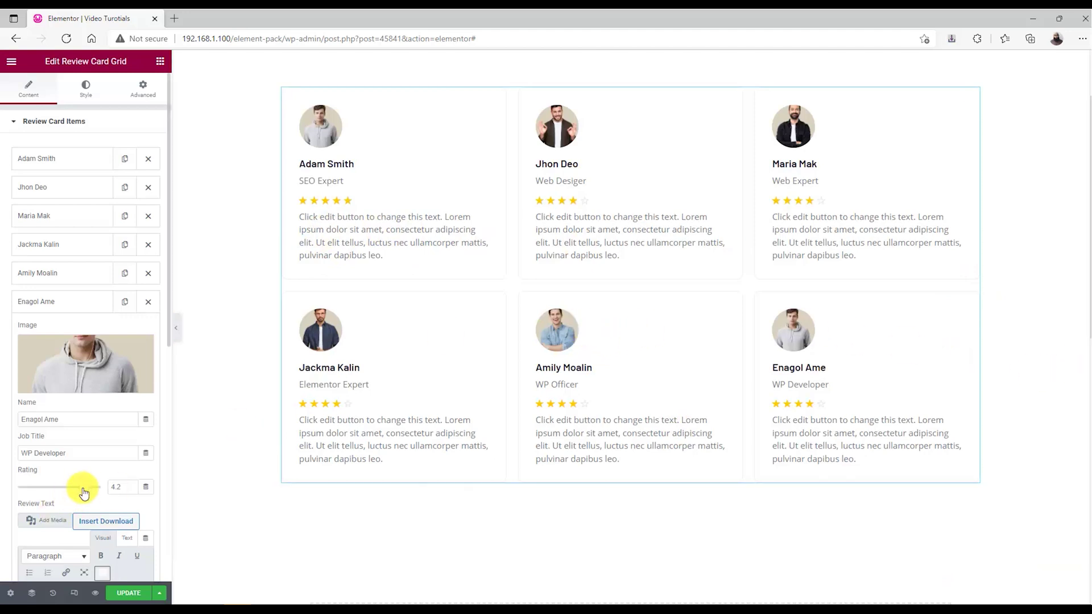
drag(82, 490, 77, 490)
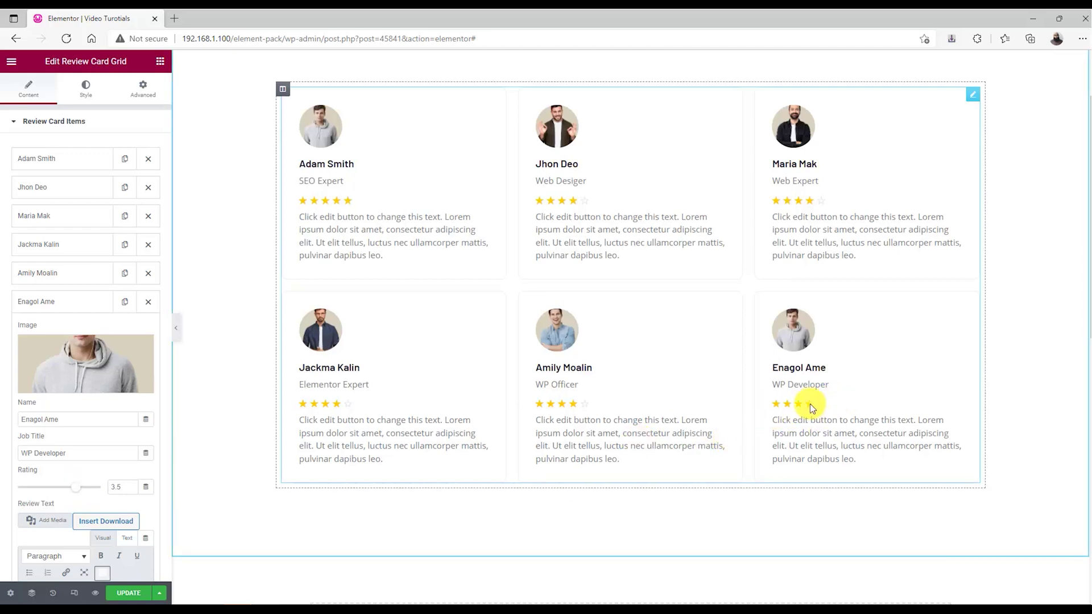
click(68, 301)
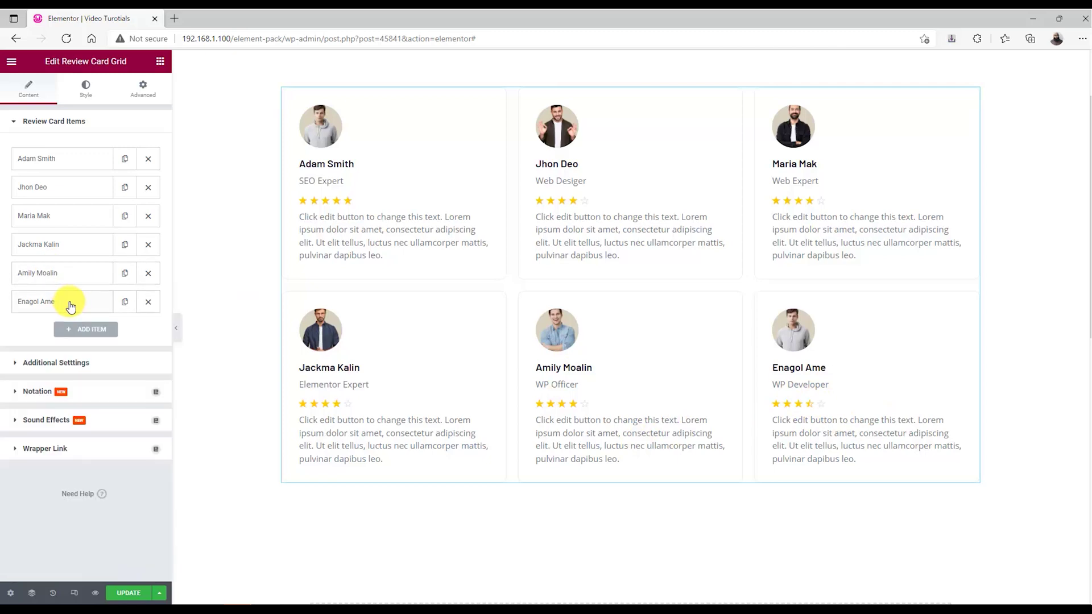
Step: Set both the row gap and the column gap of the Review Card Grid to 30
click(81, 367)
drag(16, 220, 43, 221)
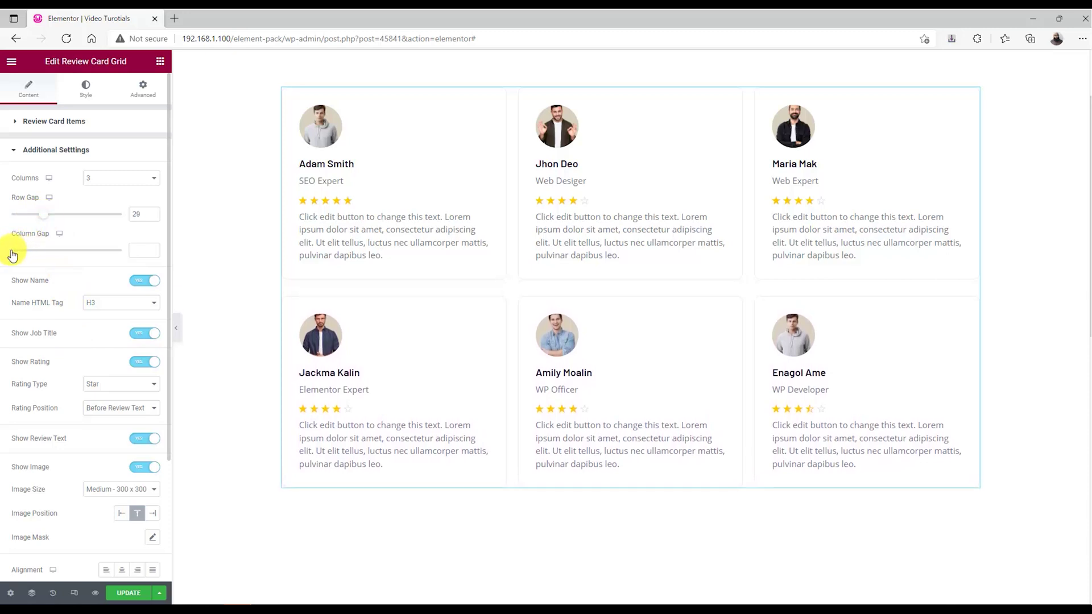
click(153, 211)
drag(12, 254, 44, 252)
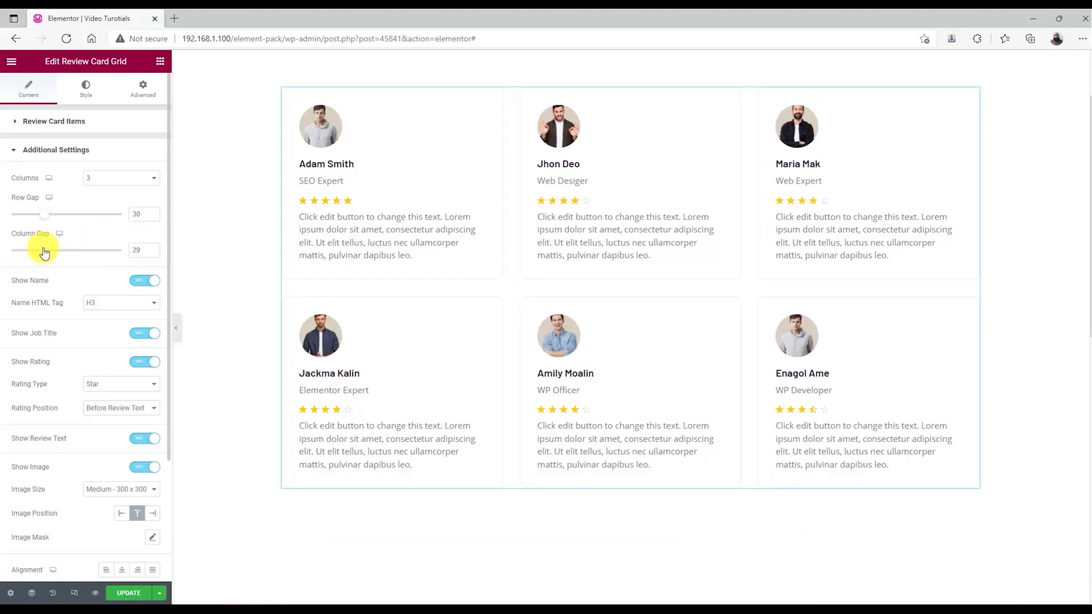
click(151, 249)
Step: Set the Review Card Grid's rating type to Number and its rating position to After Review Text
scroll(121, 341, down, 3)
click(107, 227)
click(105, 250)
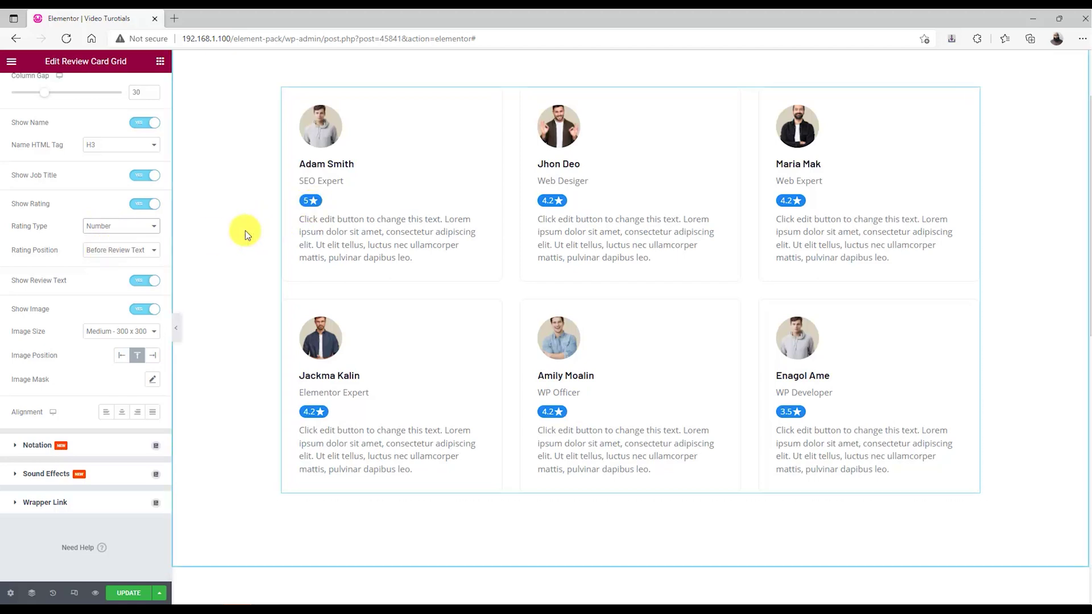
click(130, 253)
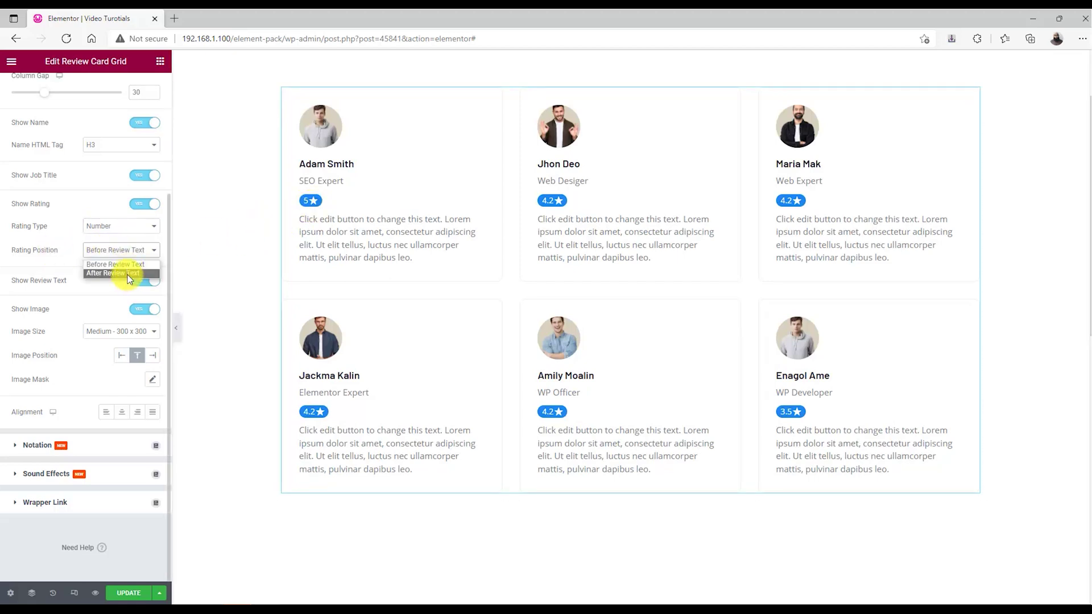
click(127, 274)
click(176, 328)
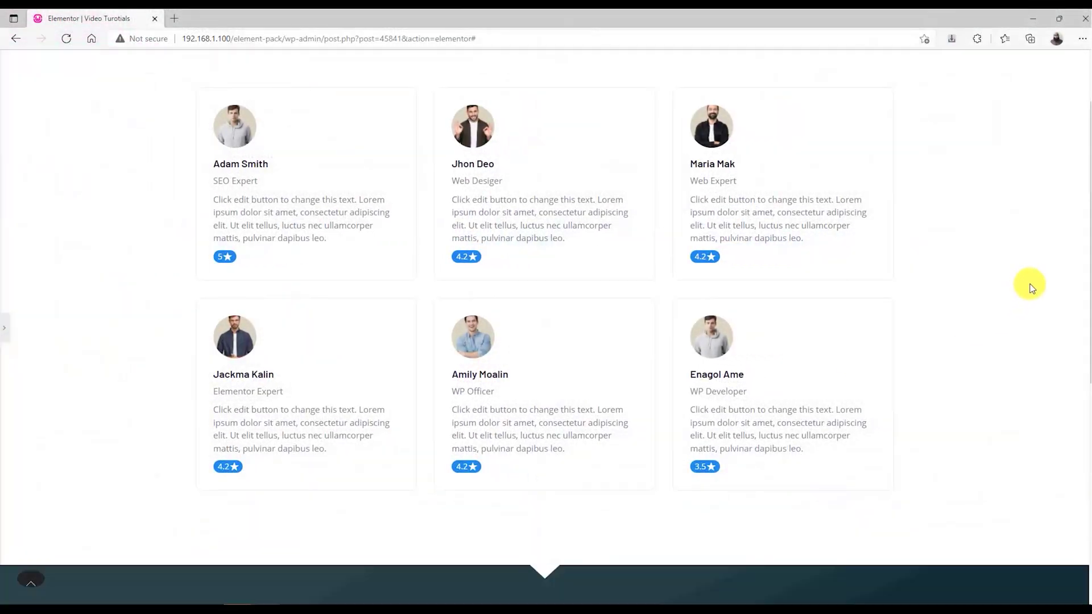